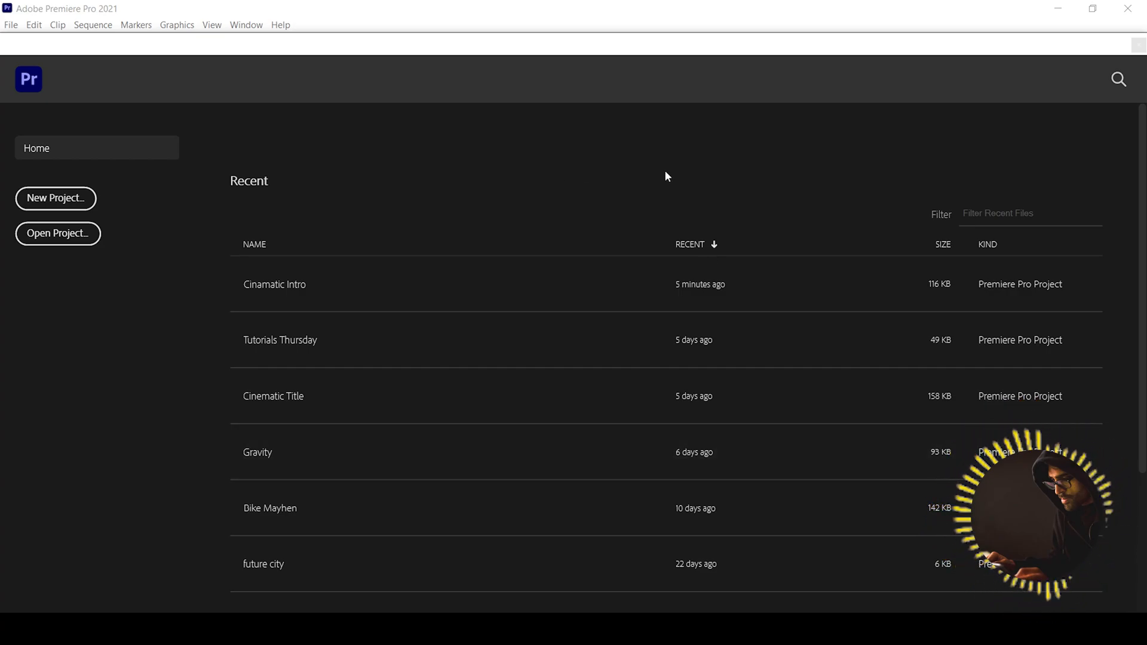
# Create a new project named Episode 2 in D:\Projects, keeping the default project settings
pyautogui.click(91, 198)
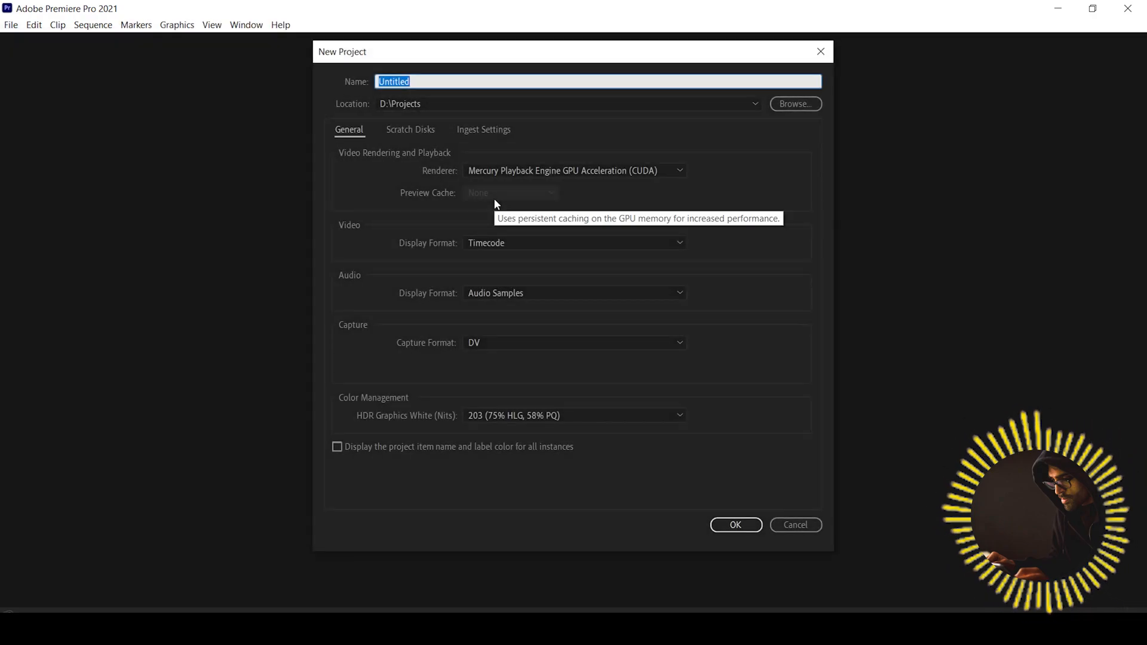
pyautogui.write('Episode 2')
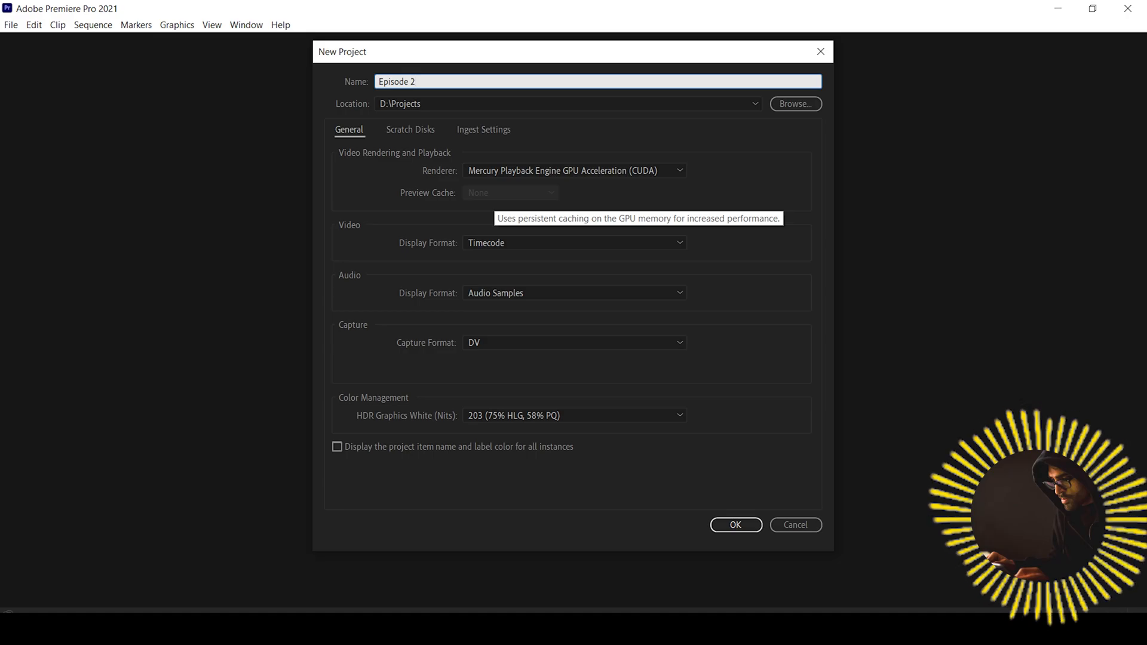
pyautogui.press('Return')
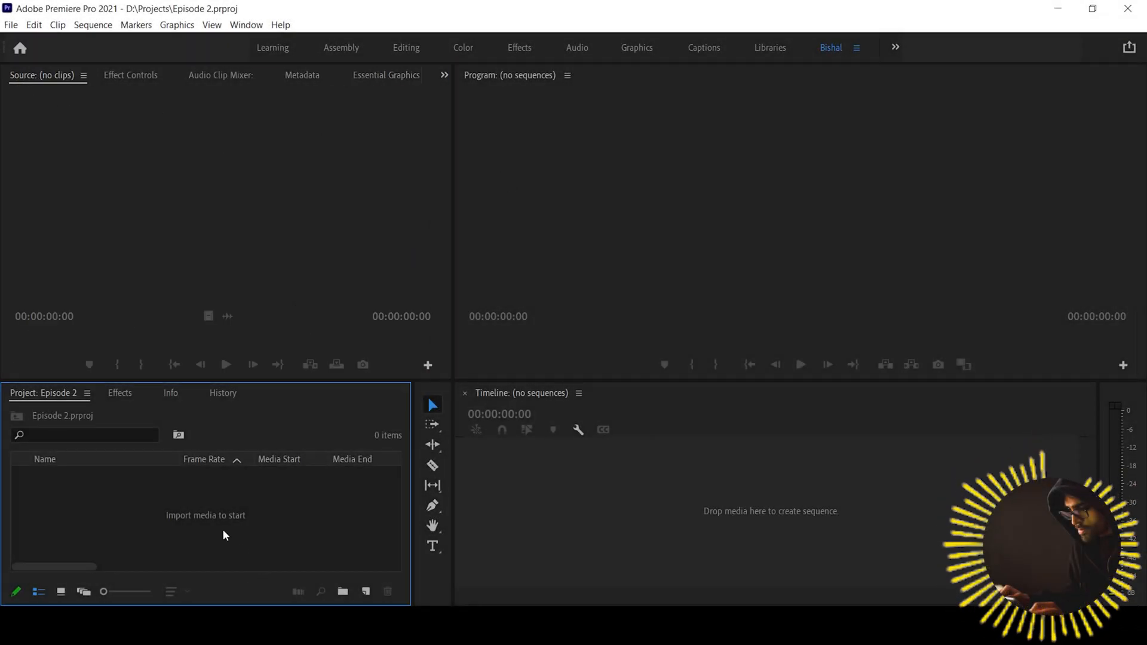
# Import Cinematic Intro.mp4 into the project from its subfolder inside The accelerator folder
pyautogui.doubleClick(223, 533)
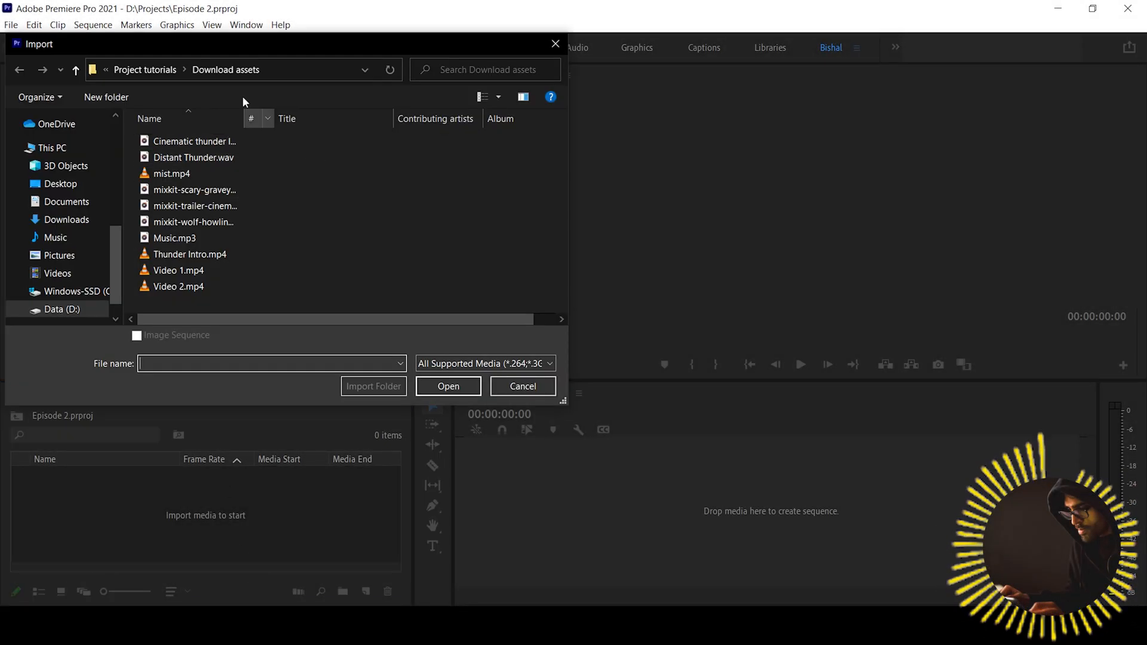
pyautogui.click(215, 70)
pyautogui.click(212, 70)
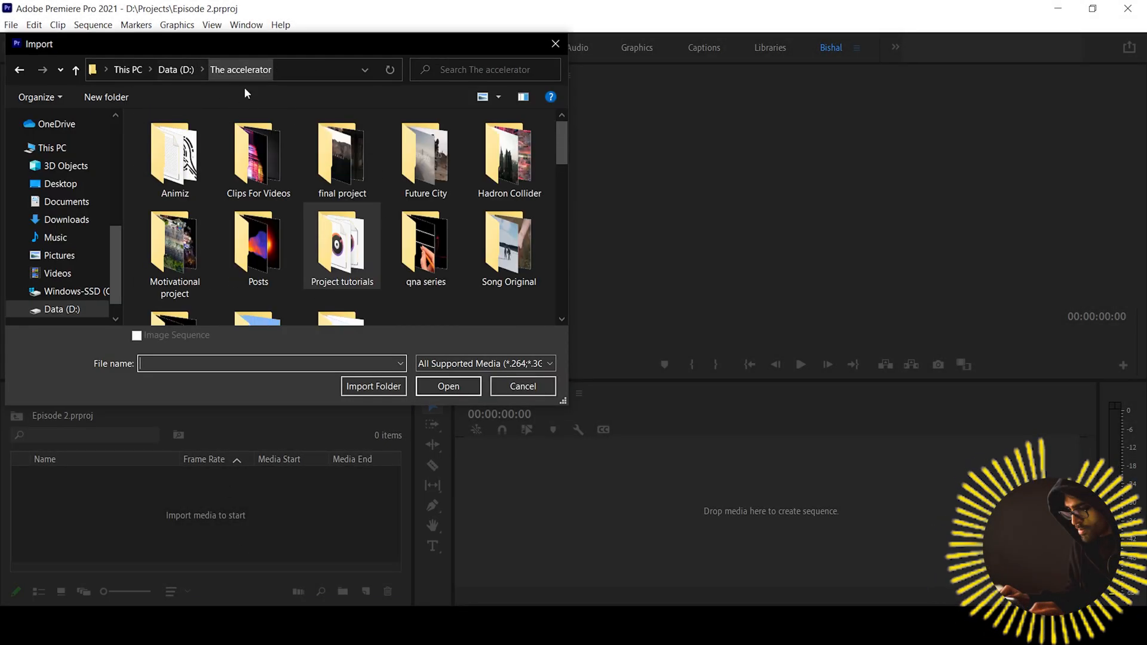
pyautogui.doubleClick(340, 163)
pyautogui.doubleClick(425, 271)
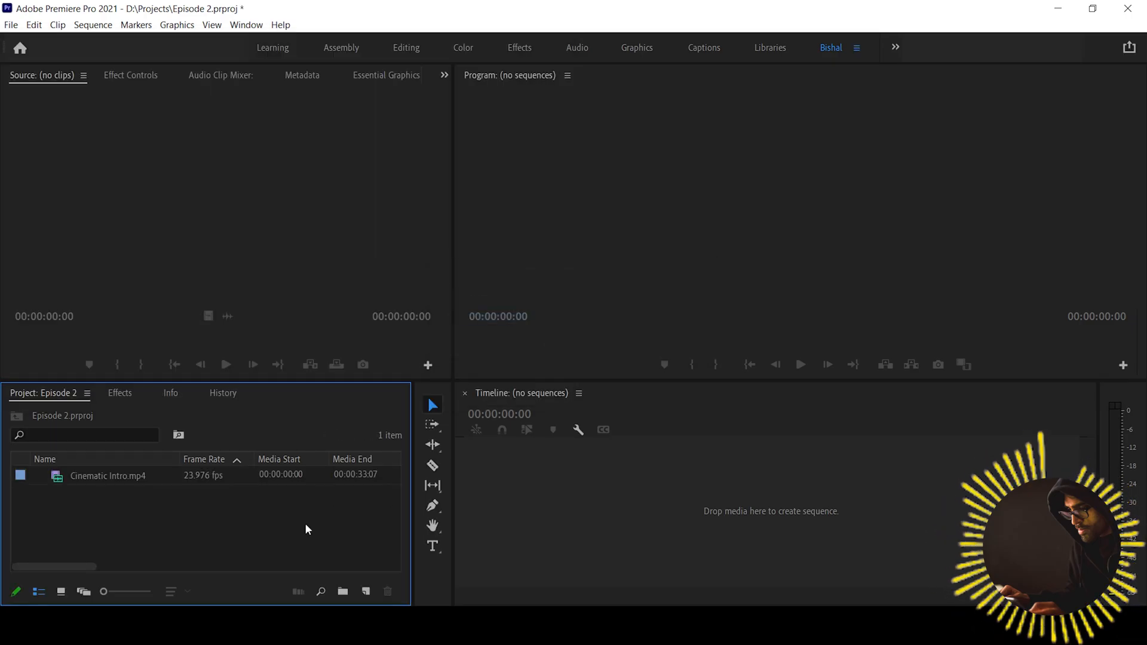
# Create a new sequence named Episode 2 using the RED R3D preset 4K 16x9 23.976
pyautogui.click(365, 591)
pyautogui.click(395, 425)
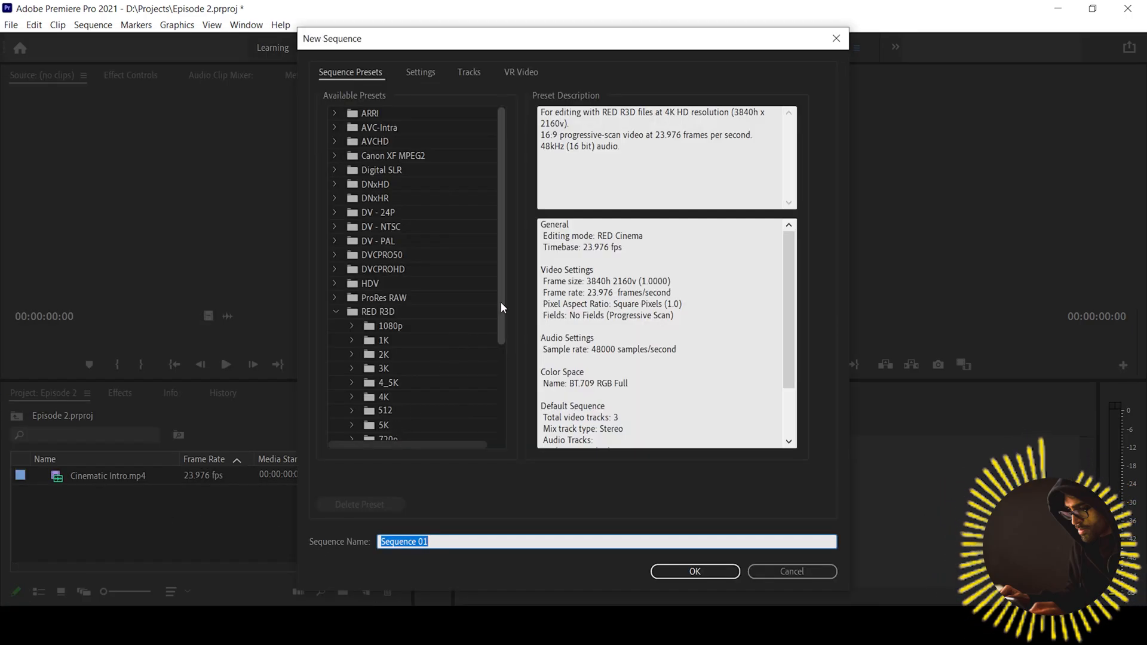
pyautogui.scroll(-2, 396, 354)
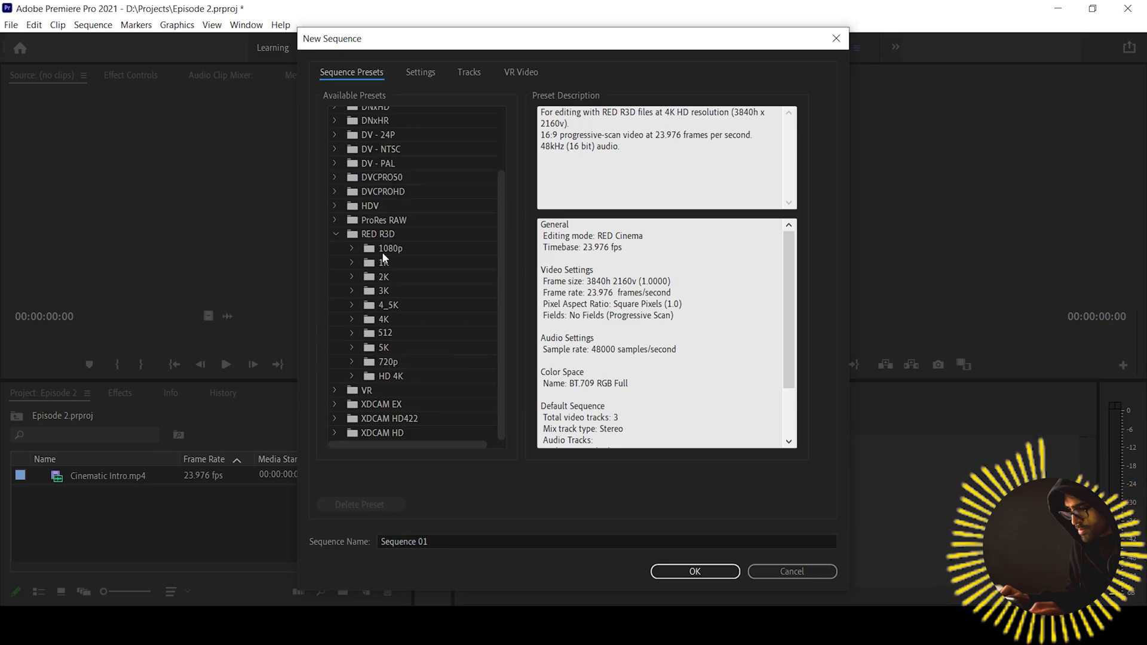
pyautogui.doubleClick(389, 318)
pyautogui.click(442, 332)
pyautogui.click(486, 543)
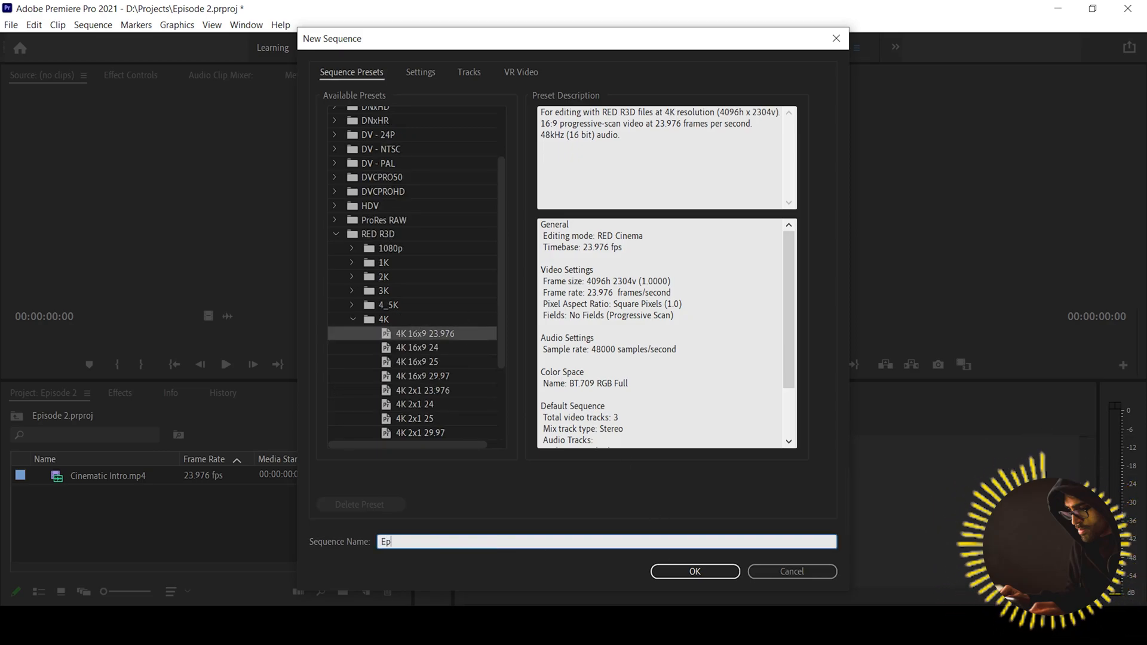
pyautogui.write('Episode 2')
pyautogui.press('Return')
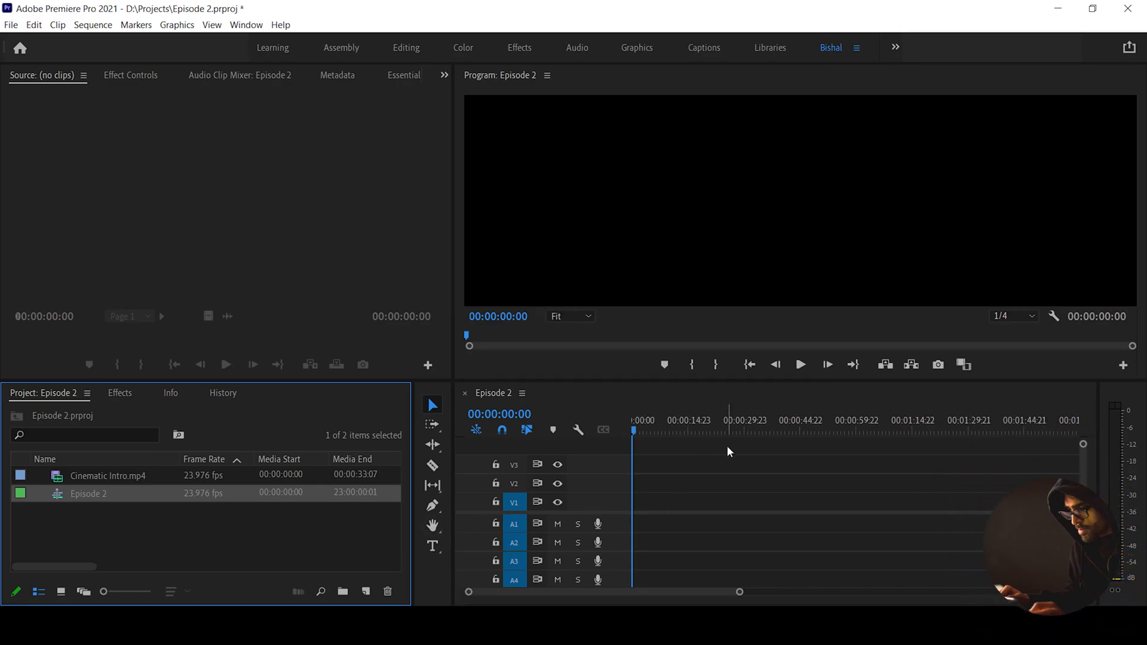
# Create an adjustment layer in the project with the default 4096 x 2304, 23.976 fps, square-pixel settings
pyautogui.press('t')
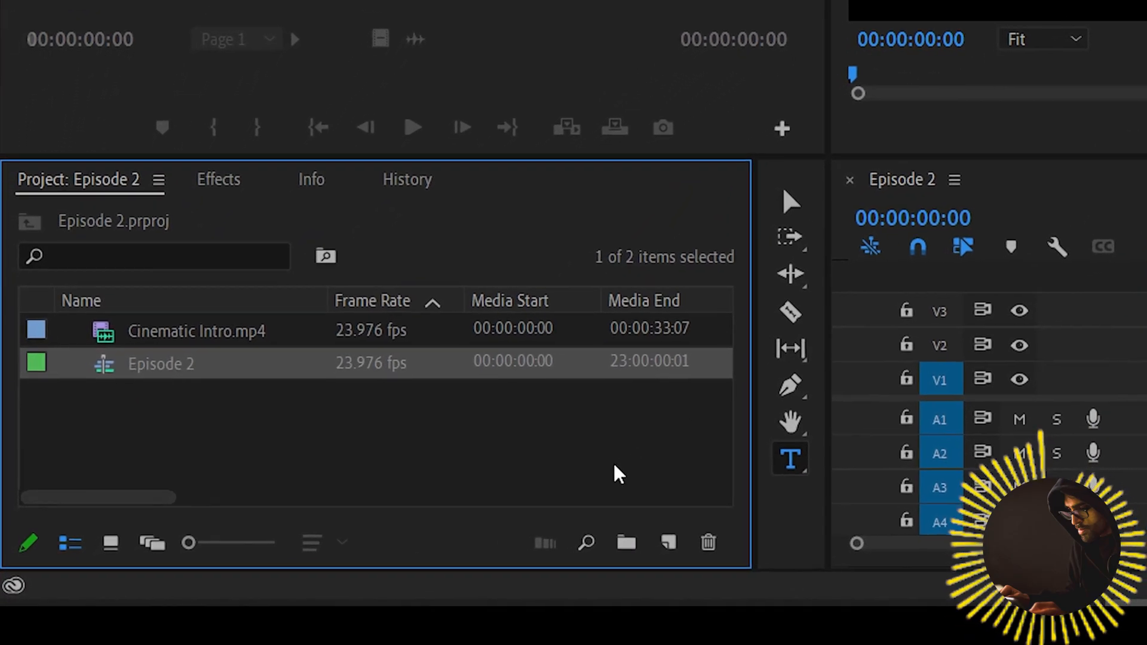
pyautogui.press('v')
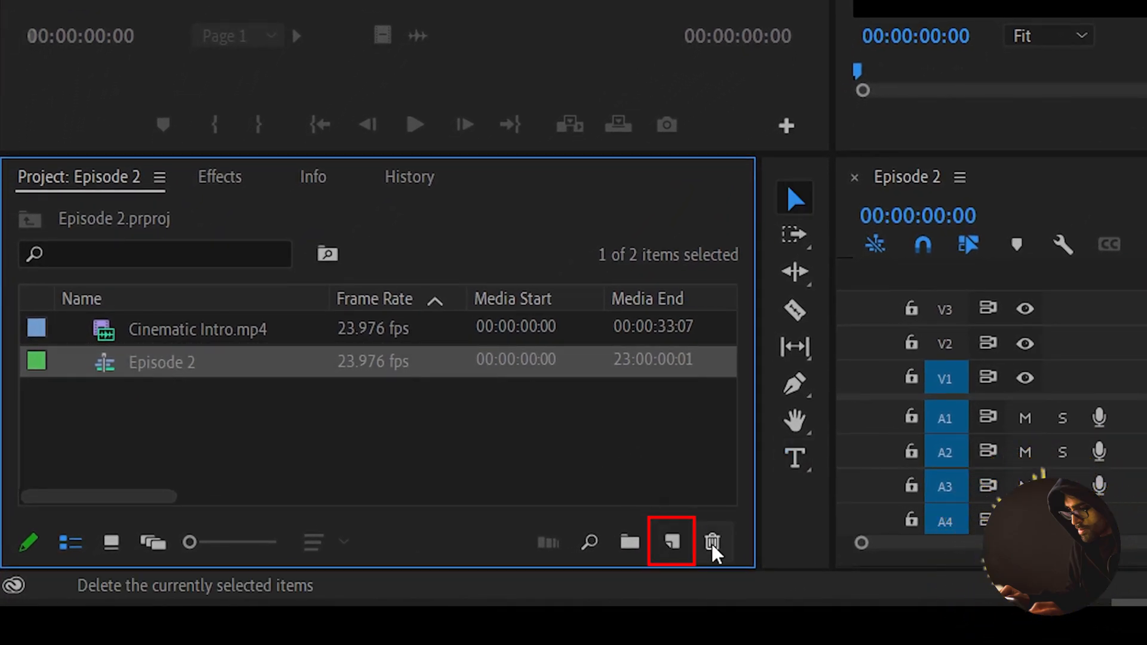
pyautogui.click(673, 541)
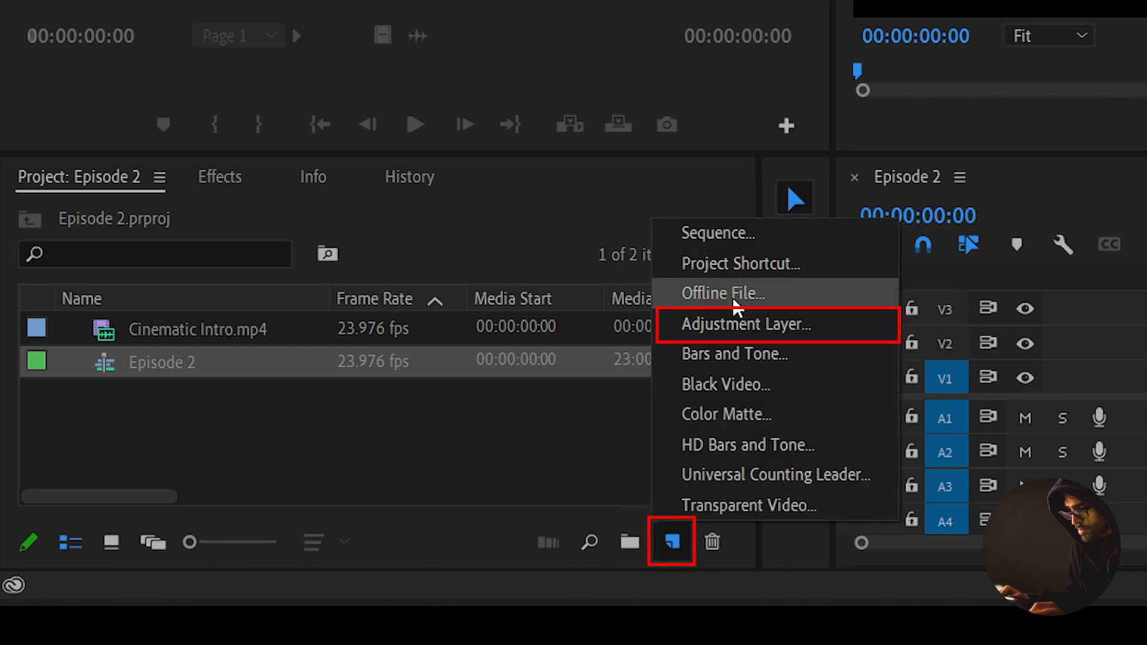
pyautogui.click(735, 325)
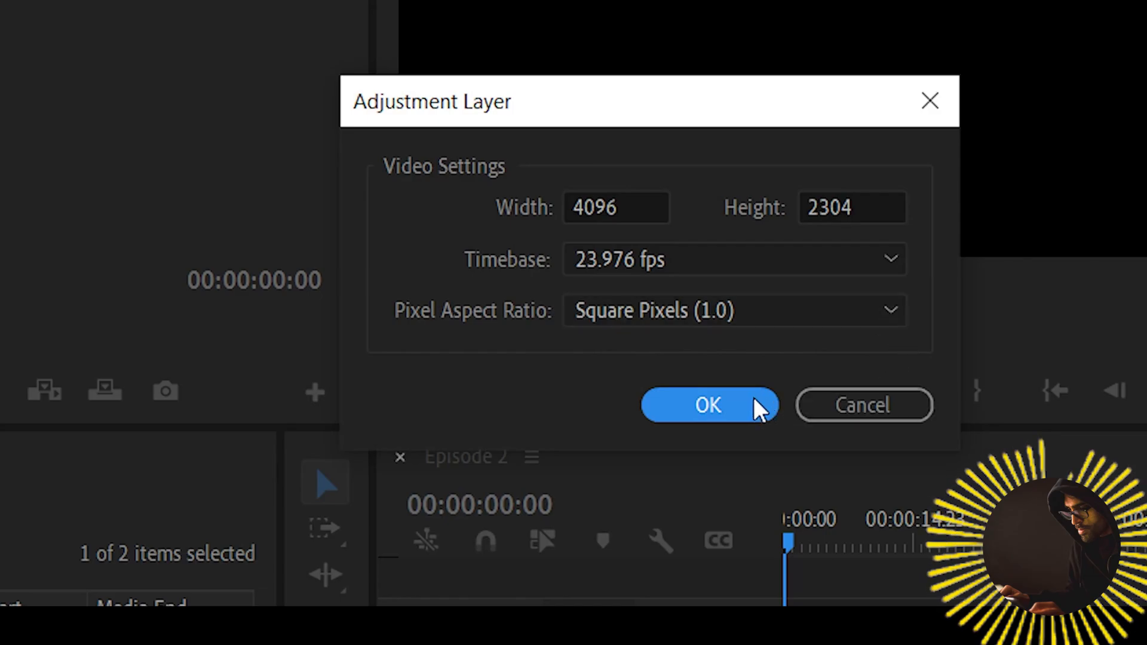
pyautogui.click(715, 409)
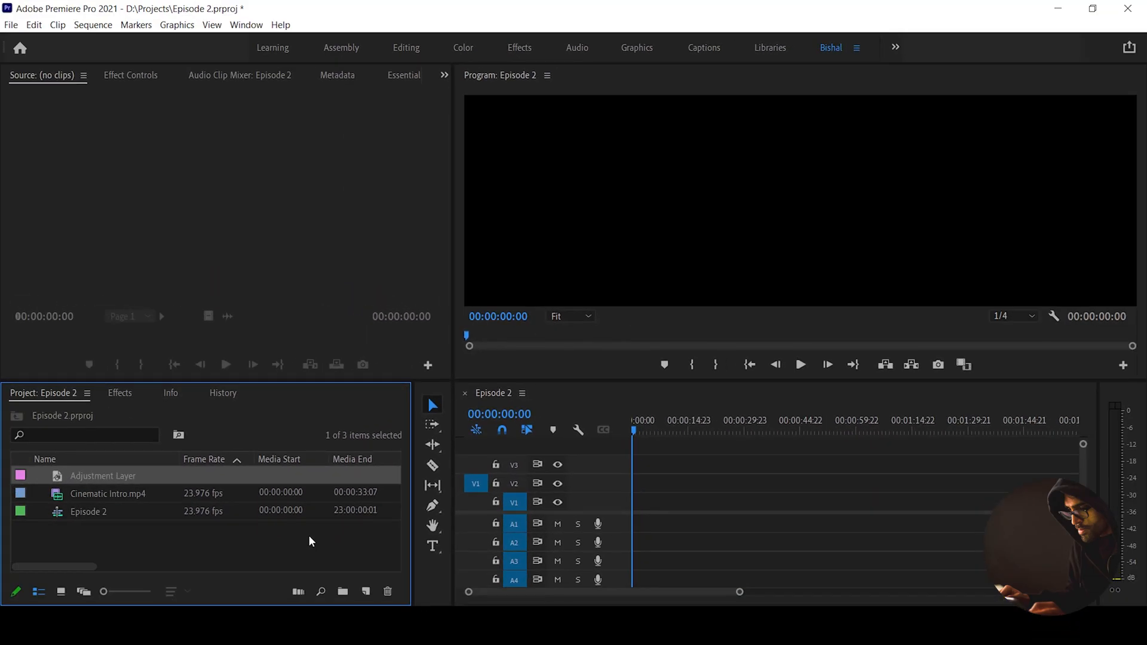
pyautogui.click(308, 536)
pyautogui.moveTo(146, 477); pyautogui.dragTo(603, 373)
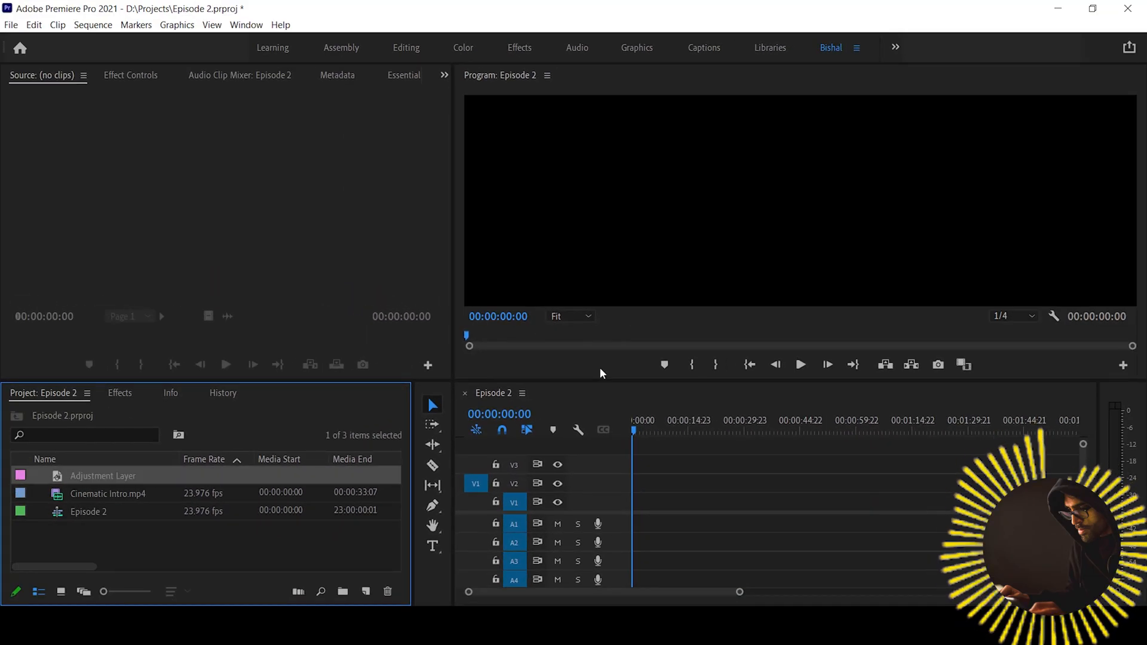
pyautogui.click(308, 535)
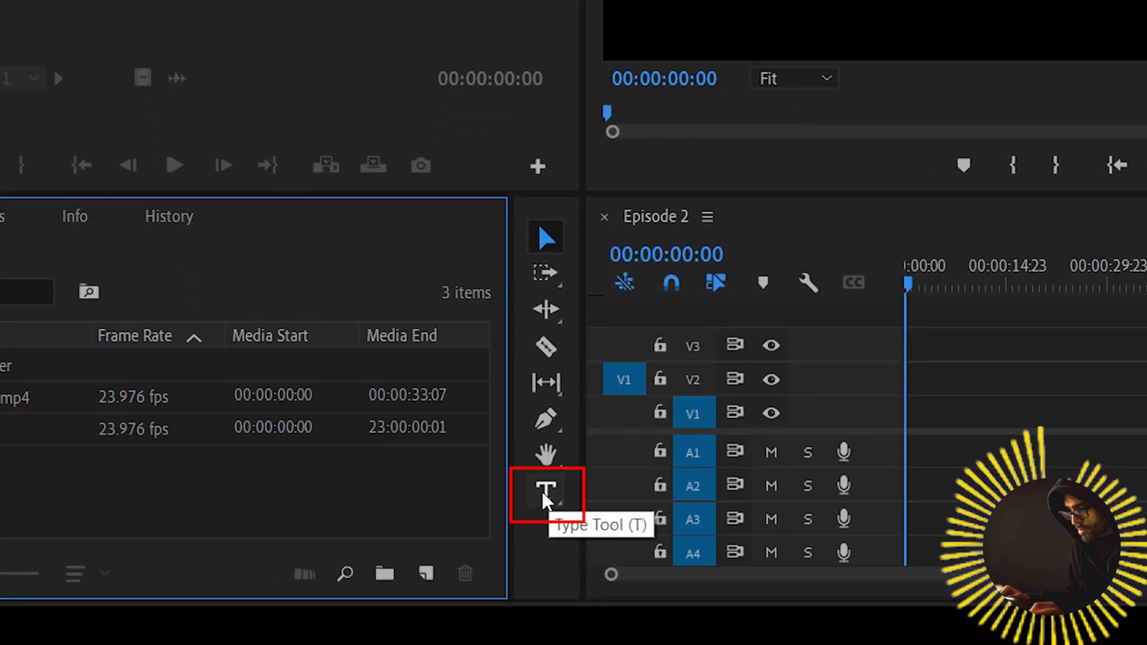
# Add the title text DARK to the frame with the Type tool and show its Essential Graphics settings
pyautogui.click(542, 491)
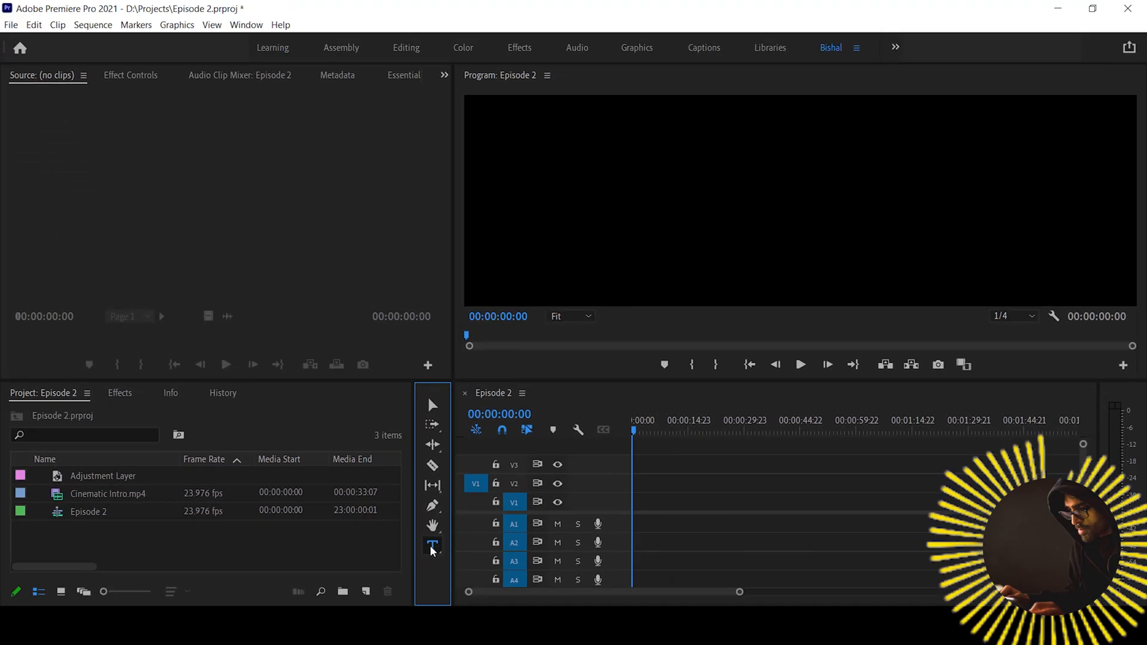
pyautogui.click(673, 189)
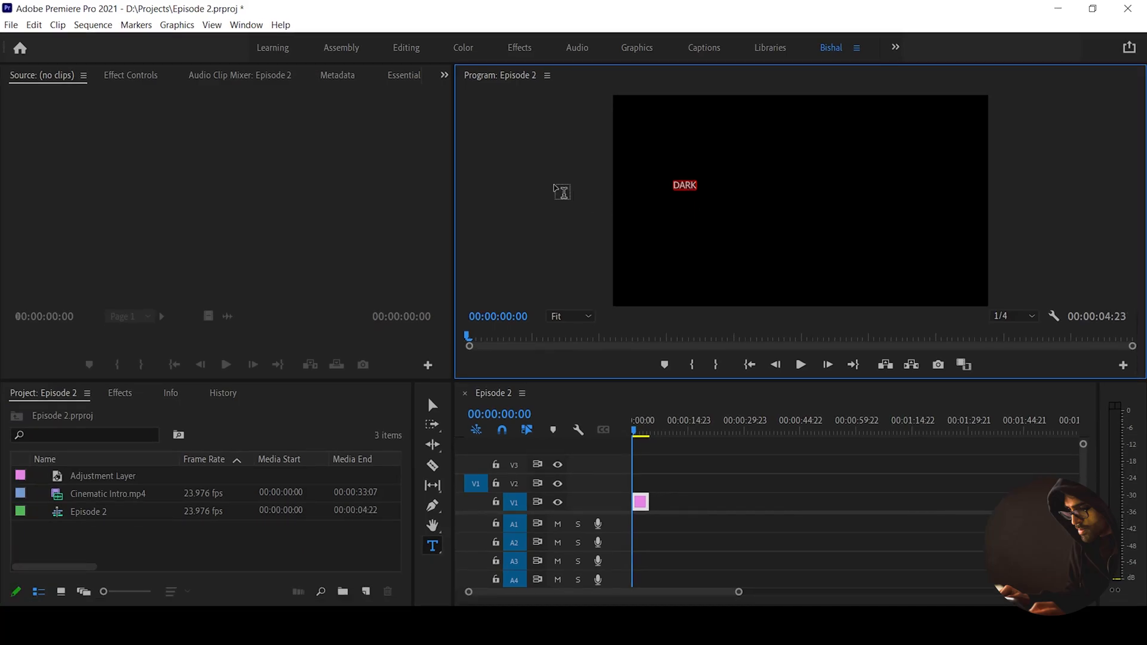
pyautogui.click(403, 76)
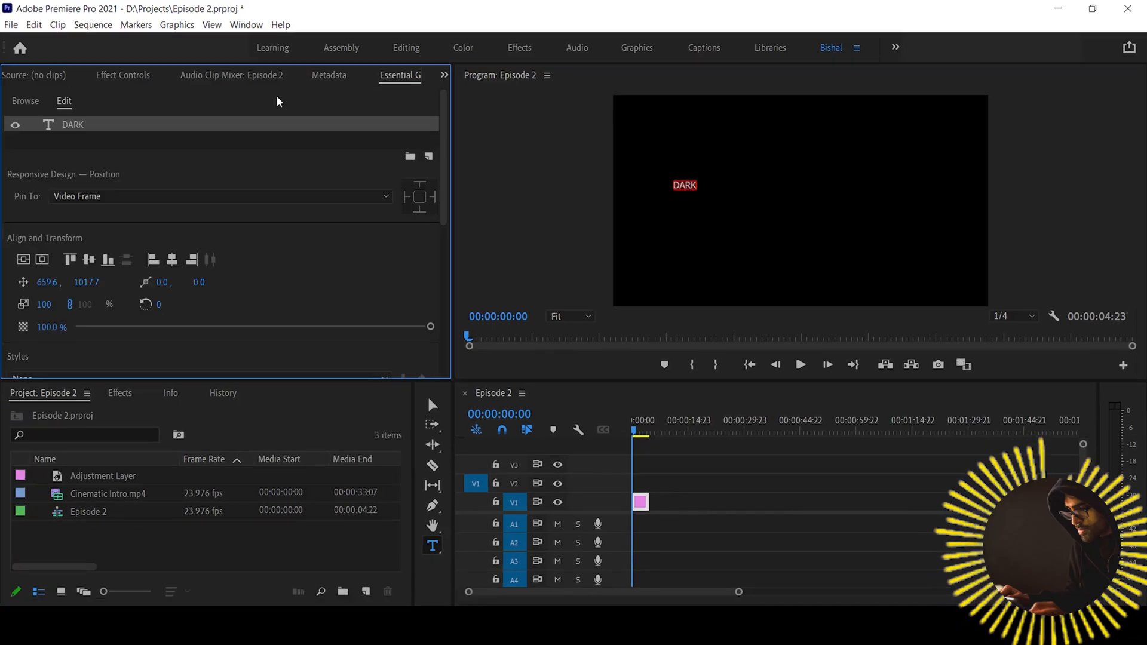
pyautogui.click(269, 22)
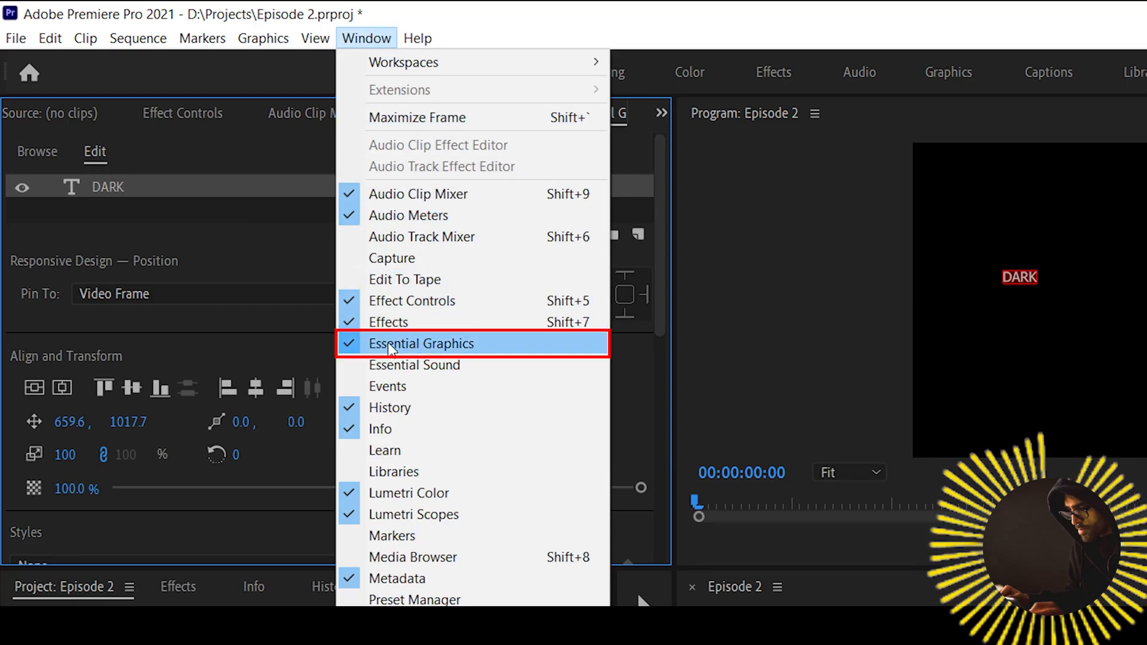
pyautogui.click(361, 344)
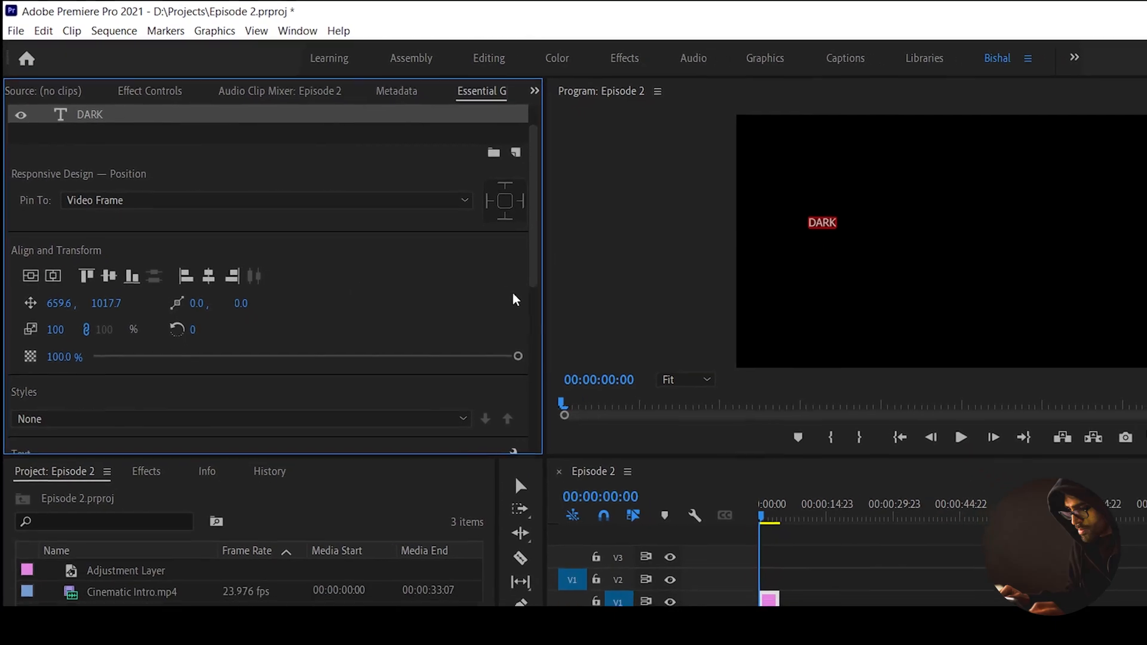
# Centre the DARK text vertically and horizontally in the frame
pyautogui.scroll(-5, 533, 288)
pyautogui.scroll(6, 533, 288)
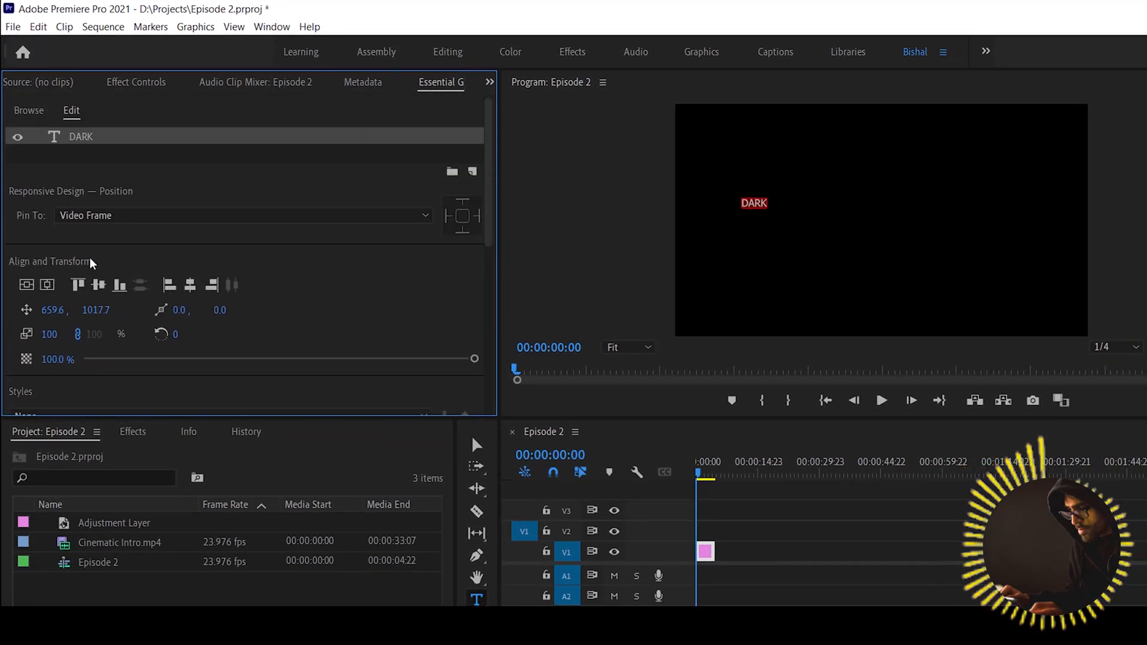
pyautogui.click(26, 286)
pyautogui.click(31, 351)
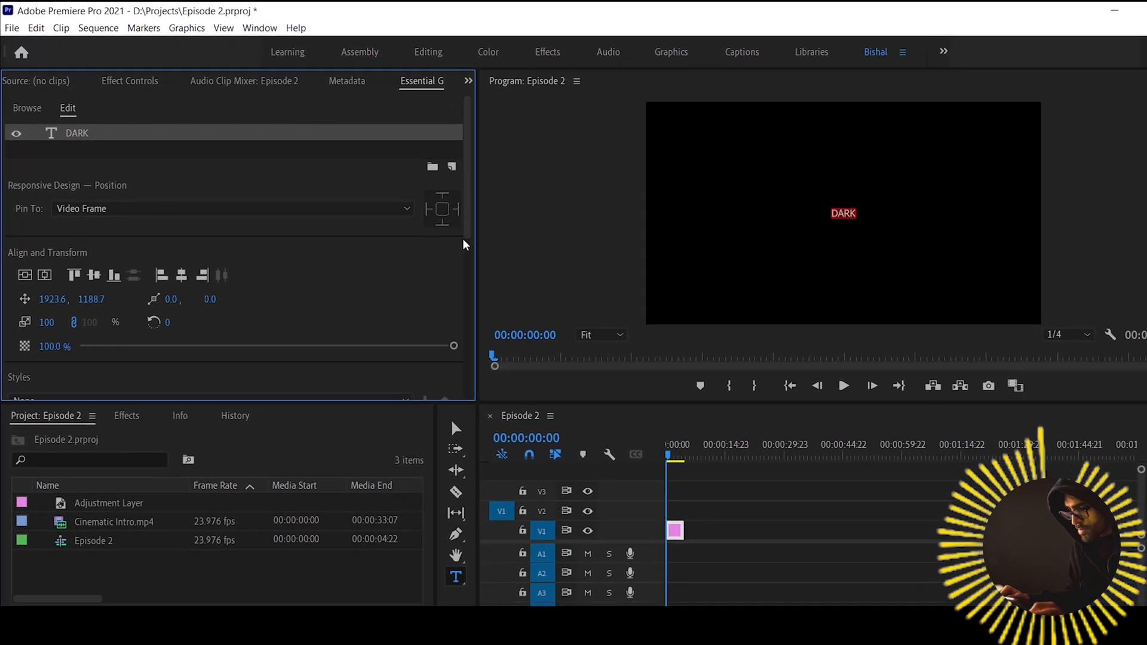
# Set the tracking of the DARK text to 1000
pyautogui.scroll(-5, 467, 240)
pyautogui.scroll(-5, 444, 226)
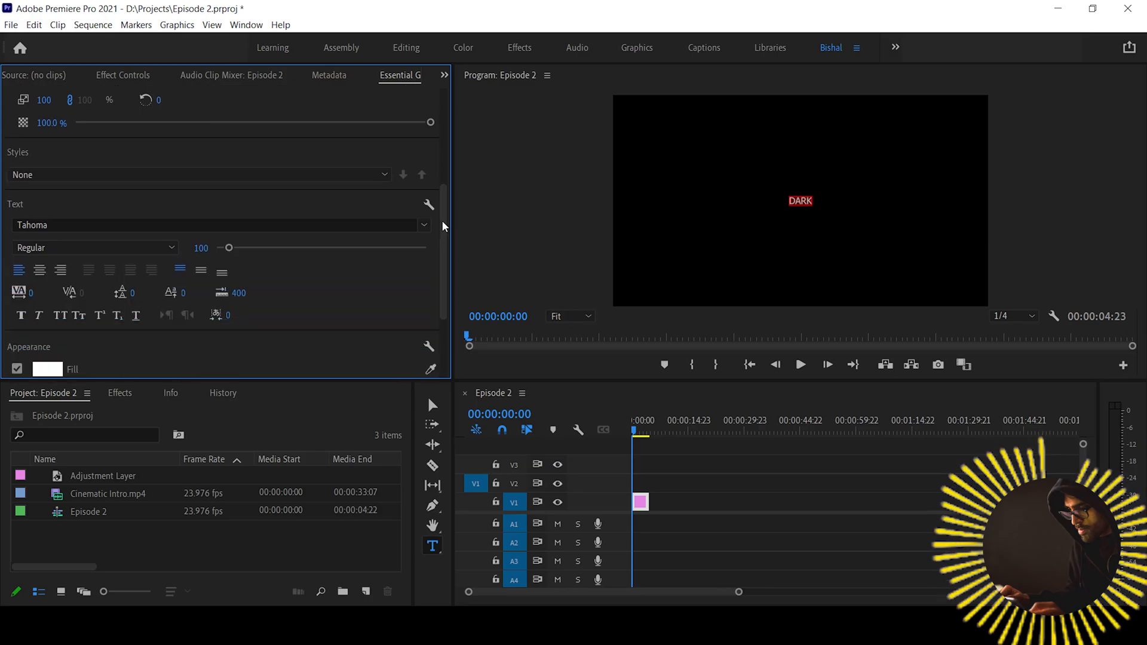
pyautogui.click(32, 206)
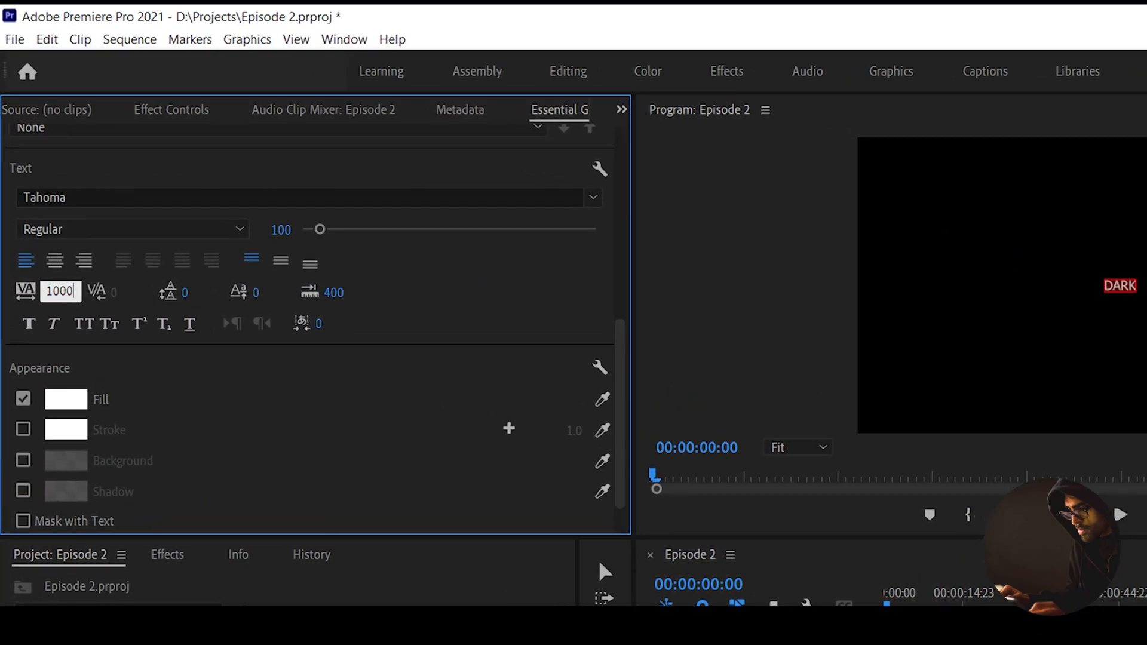
pyautogui.write('1000')
pyautogui.press('Return')
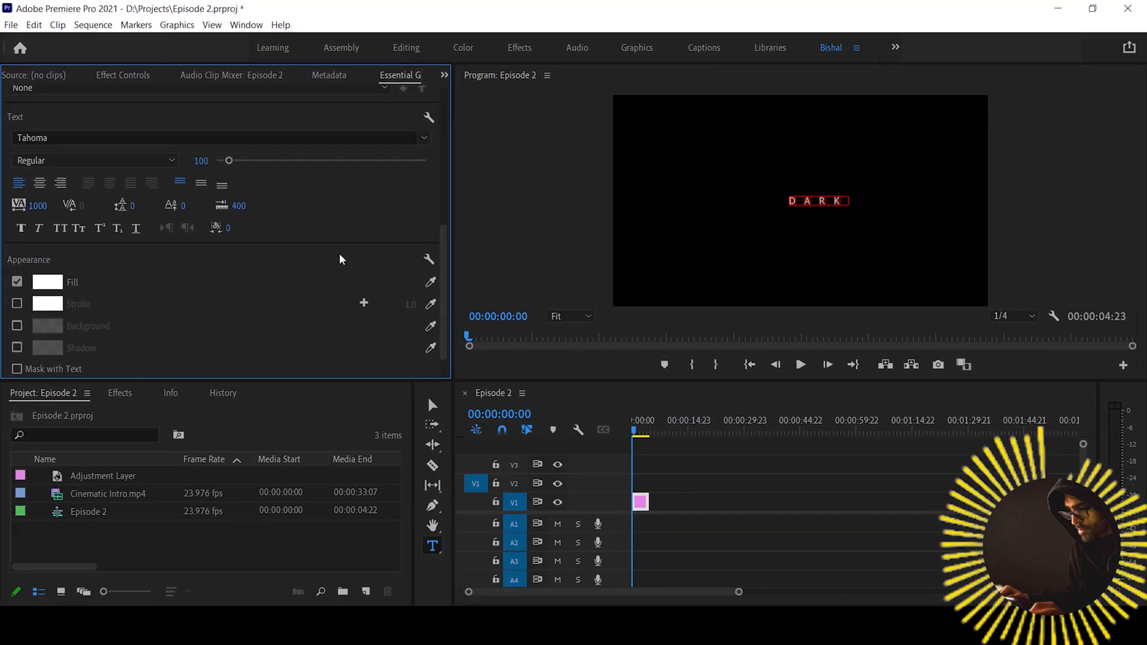
# Extend the DARK title clip on track V1 to about 15 seconds
pyautogui.moveTo(648, 502); pyautogui.dragTo(687, 502)
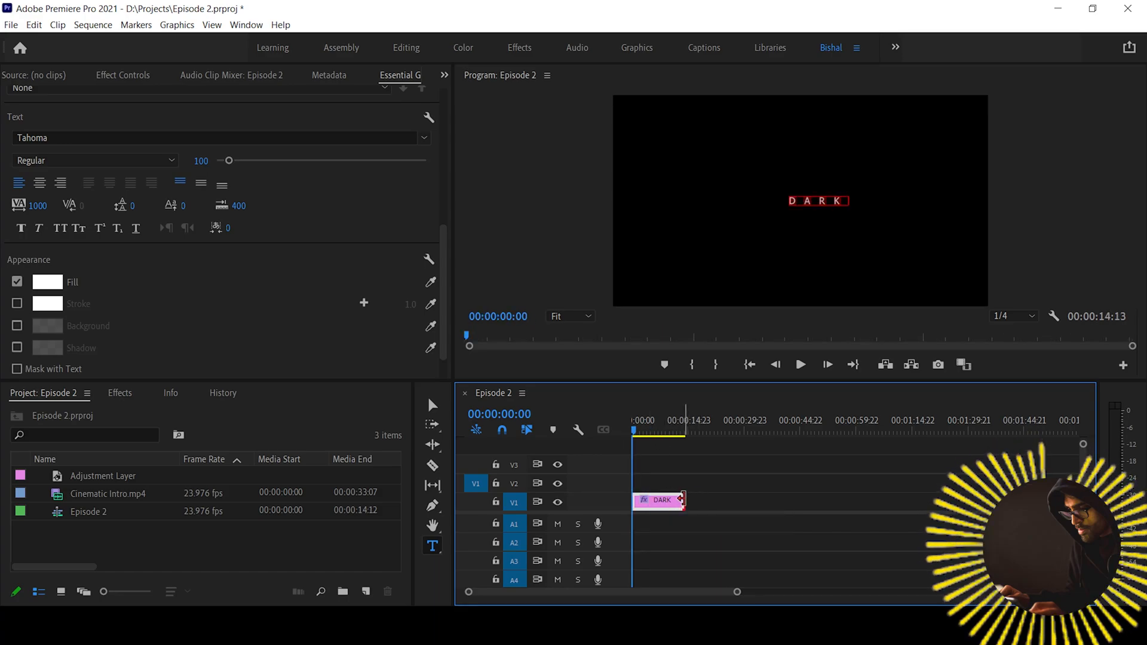
pyautogui.moveTo(737, 592); pyautogui.dragTo(614, 591)
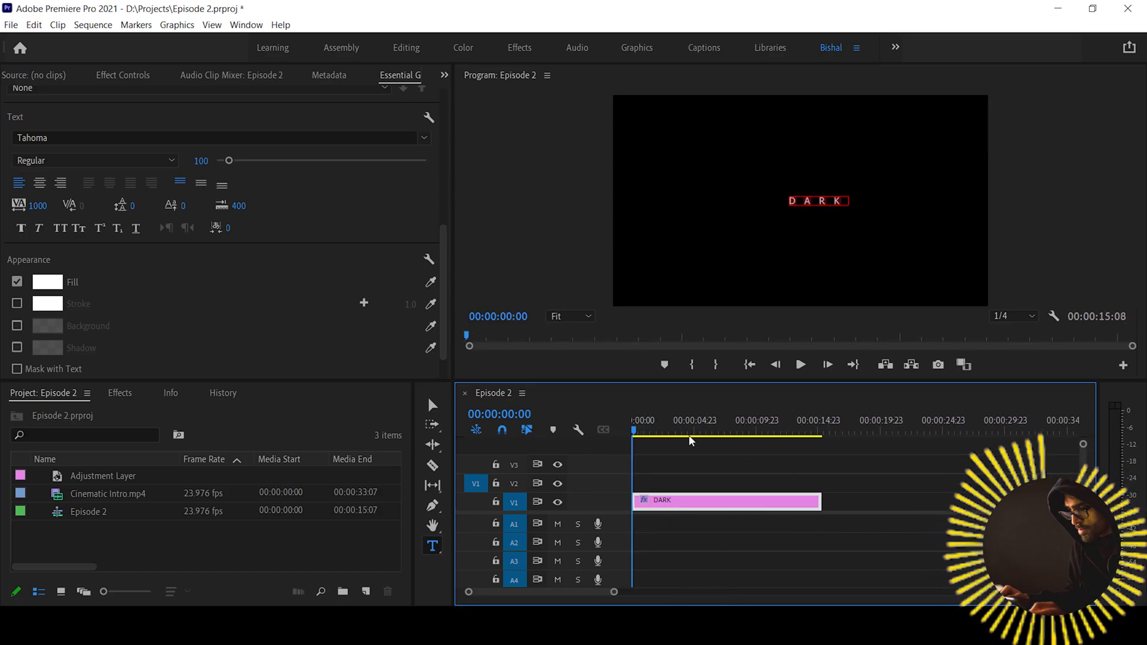
# Enlarge the DARK text to a scale of about 133% and re-centre it horizontally and vertically in the frame
pyautogui.press('v')
pyautogui.moveTo(445, 263); pyautogui.dragTo(445, 153)
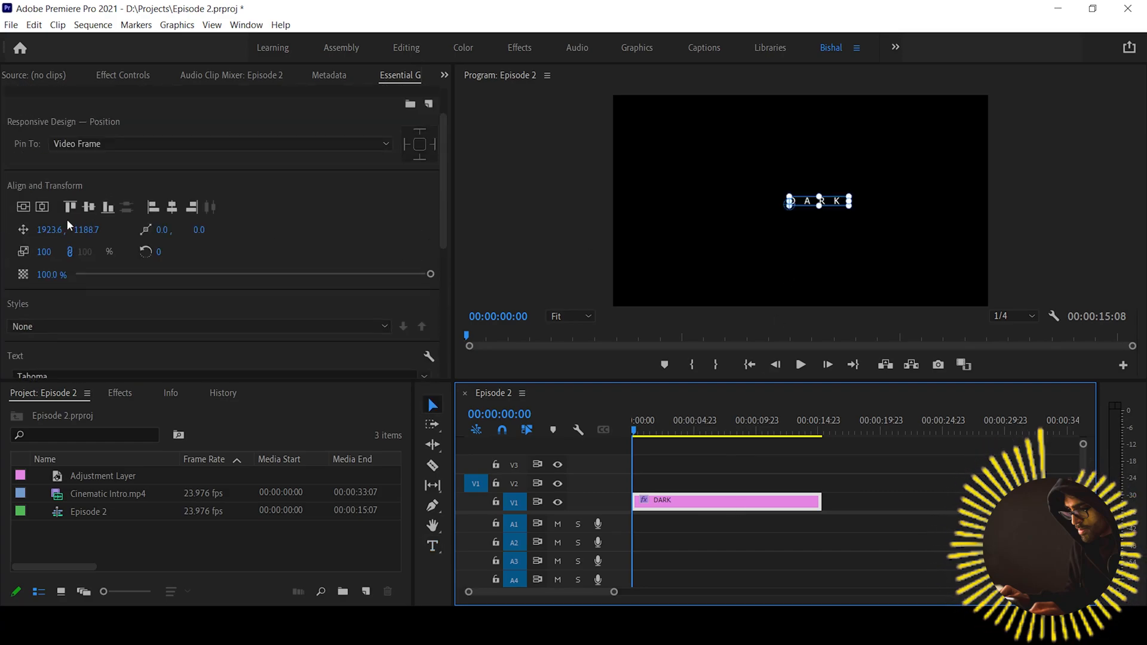
pyautogui.click(42, 207)
pyautogui.click(23, 207)
pyautogui.moveTo(443, 223); pyautogui.dragTo(443, 250)
pyautogui.moveTo(834, 209); pyautogui.dragTo(853, 209)
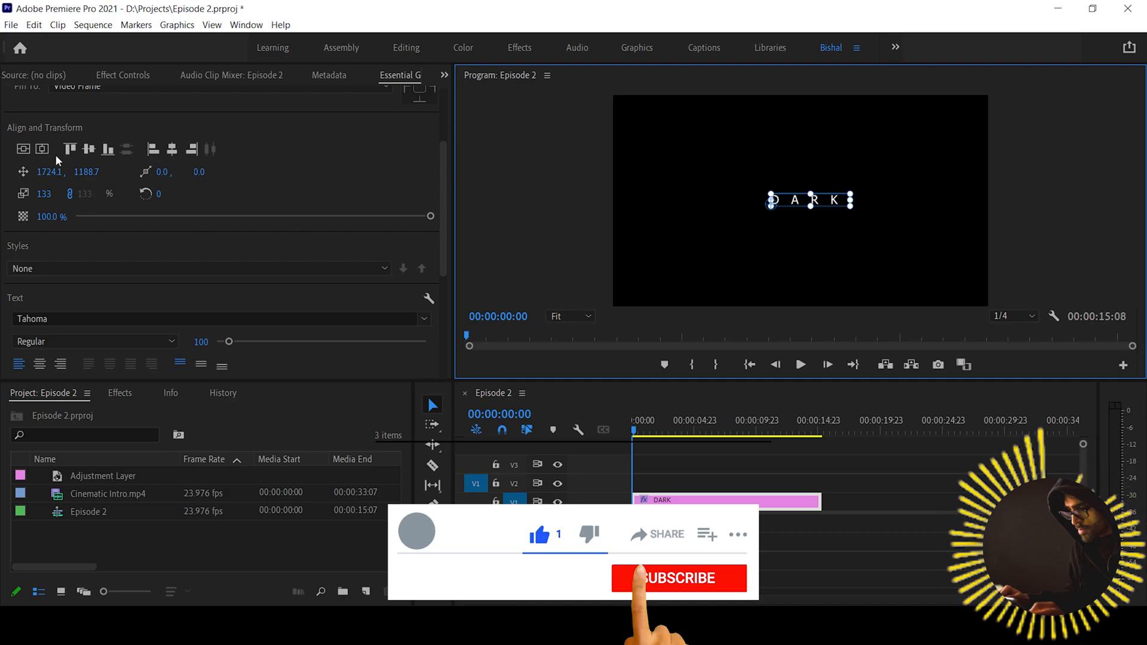
pyautogui.click(42, 149)
pyautogui.click(23, 149)
# Change the fill of only the letter R in the DARK text to gold, FFD700
pyautogui.click(716, 504)
pyautogui.doubleClick(790, 210)
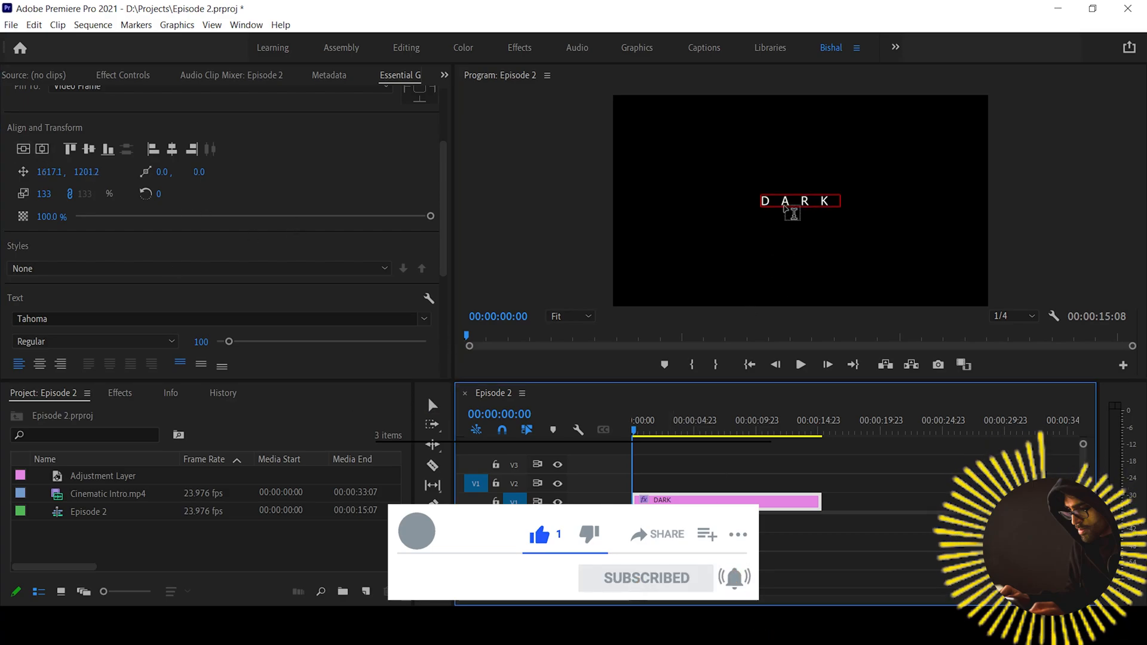
pyautogui.scroll(-3, 445, 270)
pyautogui.moveTo(445, 266); pyautogui.dragTo(444, 330)
pyautogui.click(49, 244)
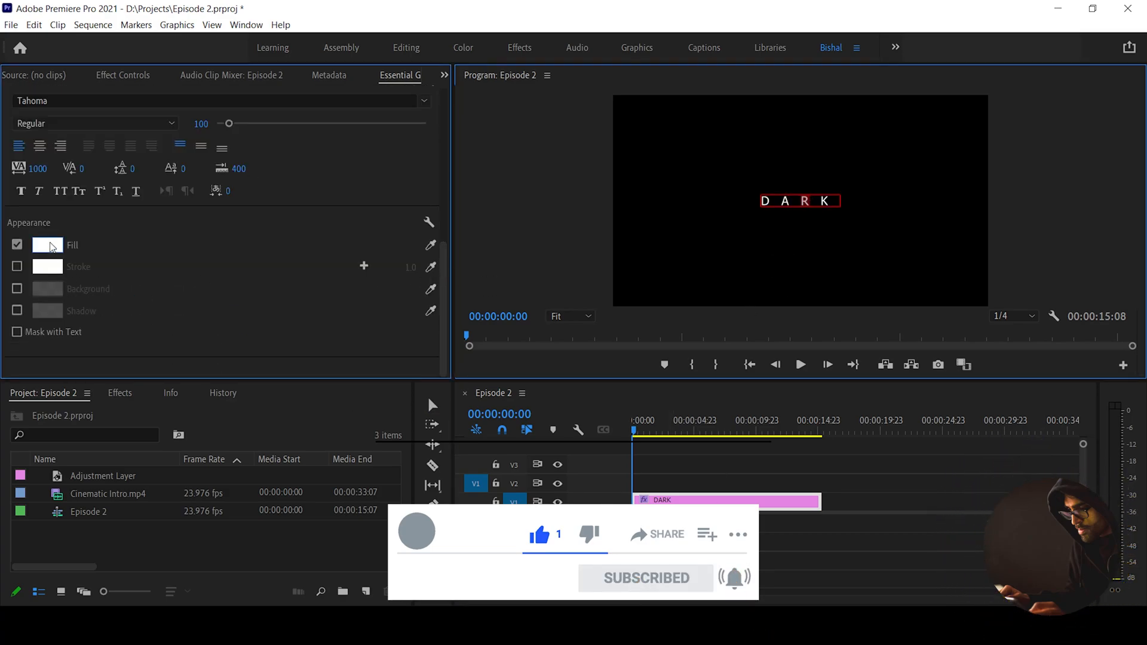
pyautogui.write('FFD700')
pyautogui.press('Return')
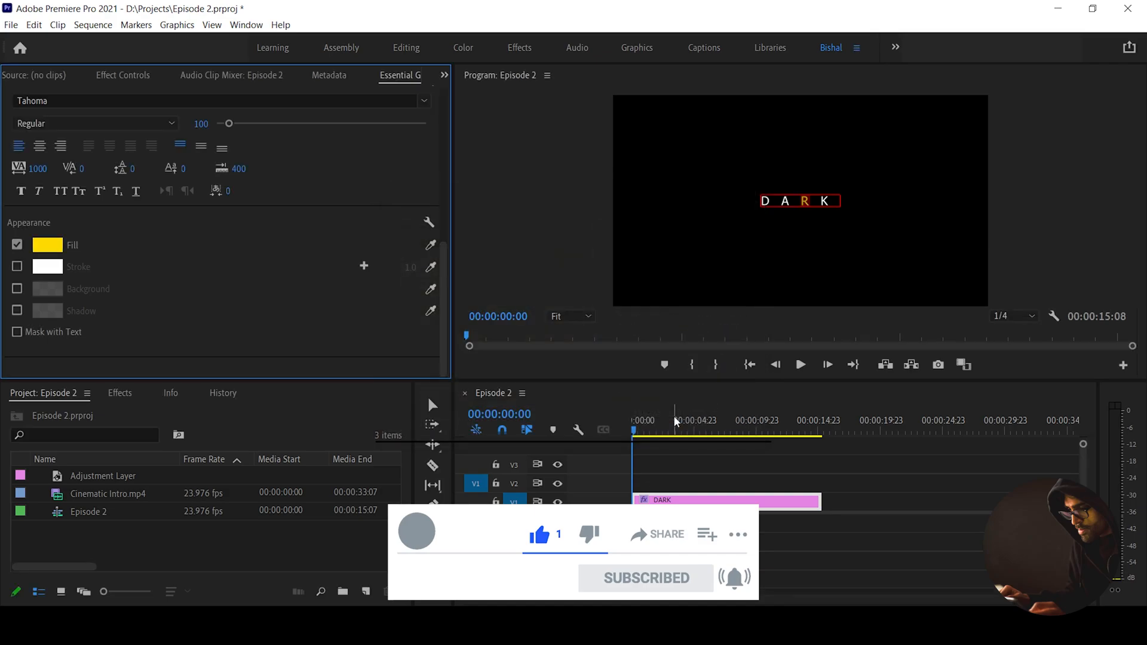
# Re-centre the DARK text horizontally and vertically in the frame, working about 5 seconds into the sequence
pyautogui.click(696, 426)
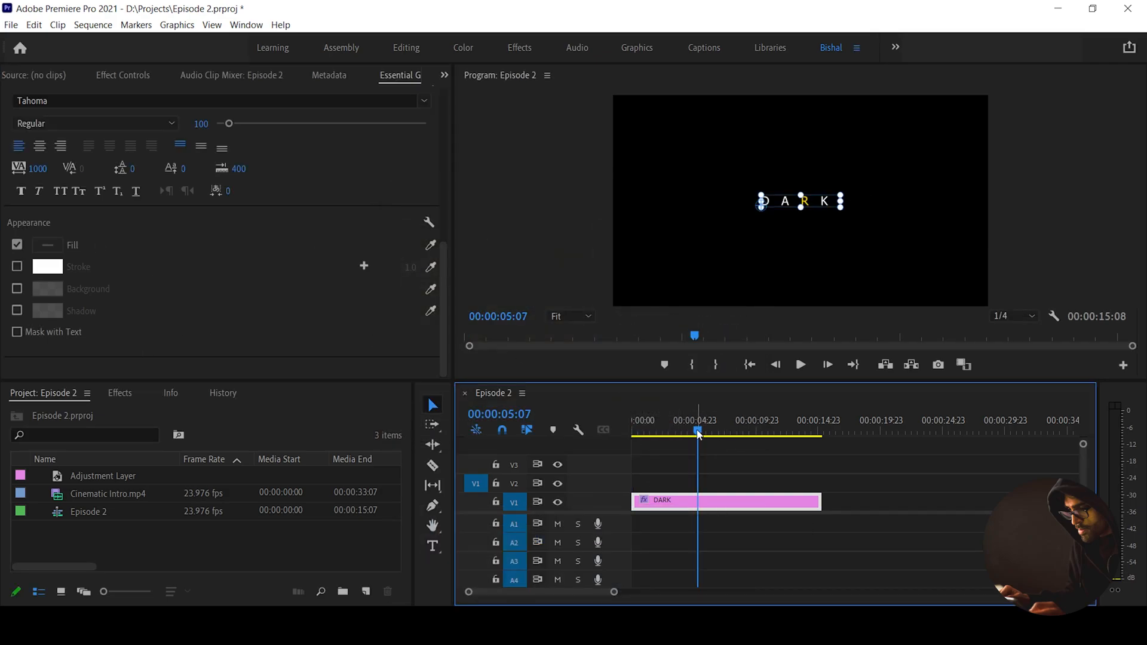
pyautogui.click(757, 509)
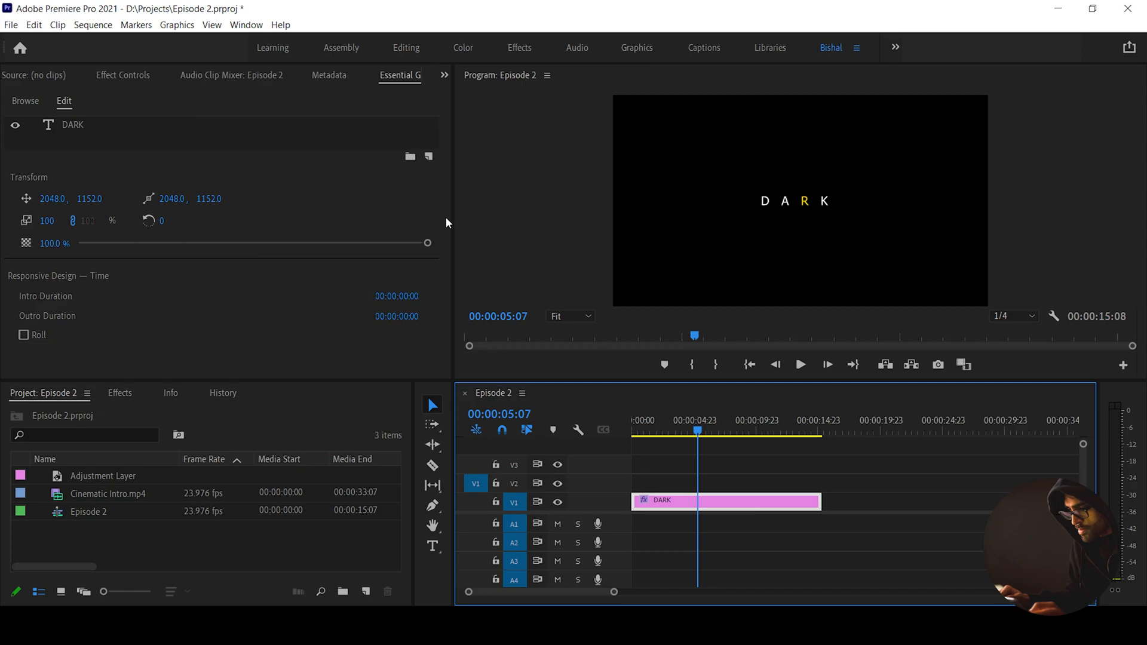
pyautogui.click(789, 198)
pyautogui.click(42, 259)
pyautogui.click(21, 259)
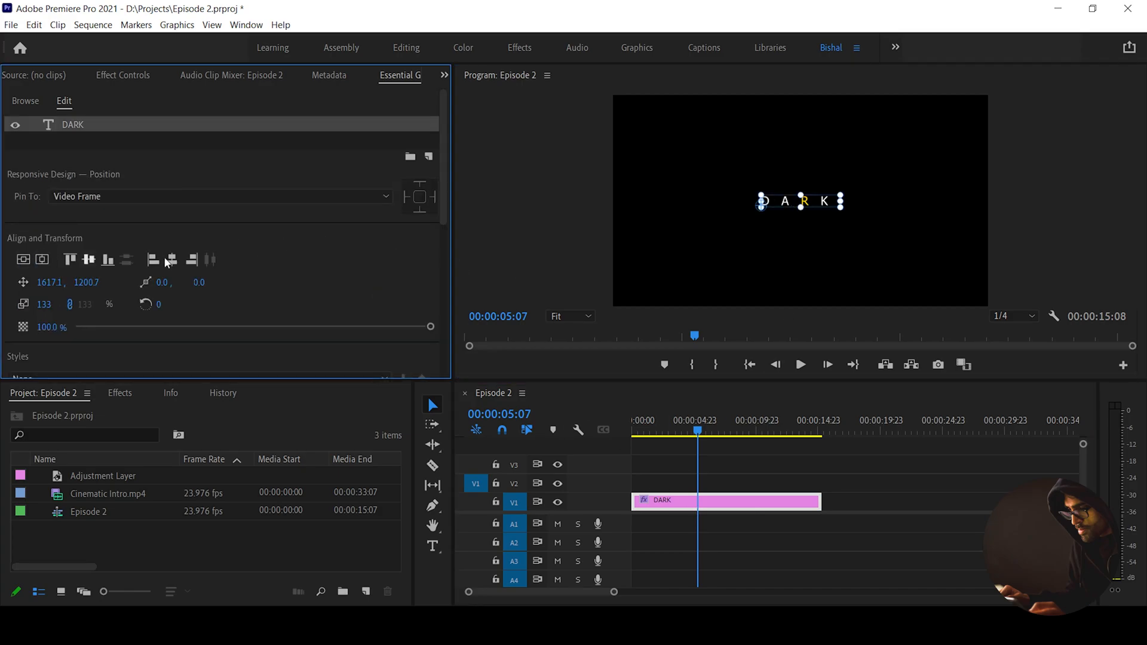
pyautogui.click(587, 247)
# Place the Adjustment Layer on track V2 above the DARK clip and match it to that clip's full length
pyautogui.moveTo(98, 482); pyautogui.dragTo(154, 470)
pyautogui.moveTo(472, 478); pyautogui.dragTo(821, 481)
pyautogui.click(762, 485)
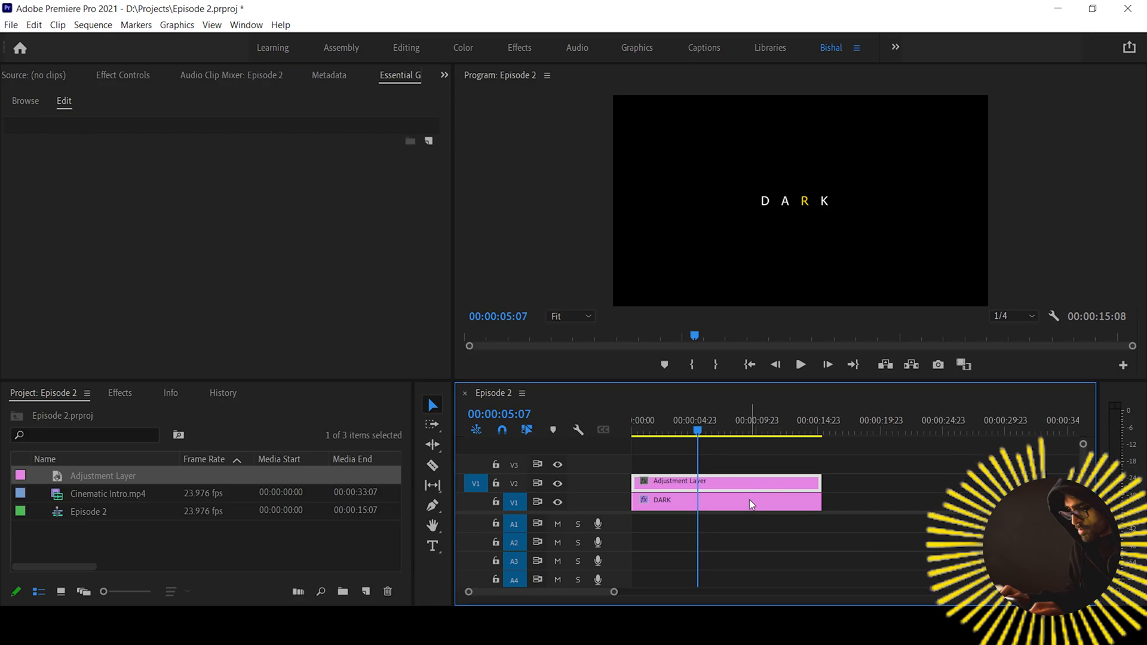
# Find the Mirror video effect and apply it to the DARK title clip on track V1
pyautogui.click(751, 504)
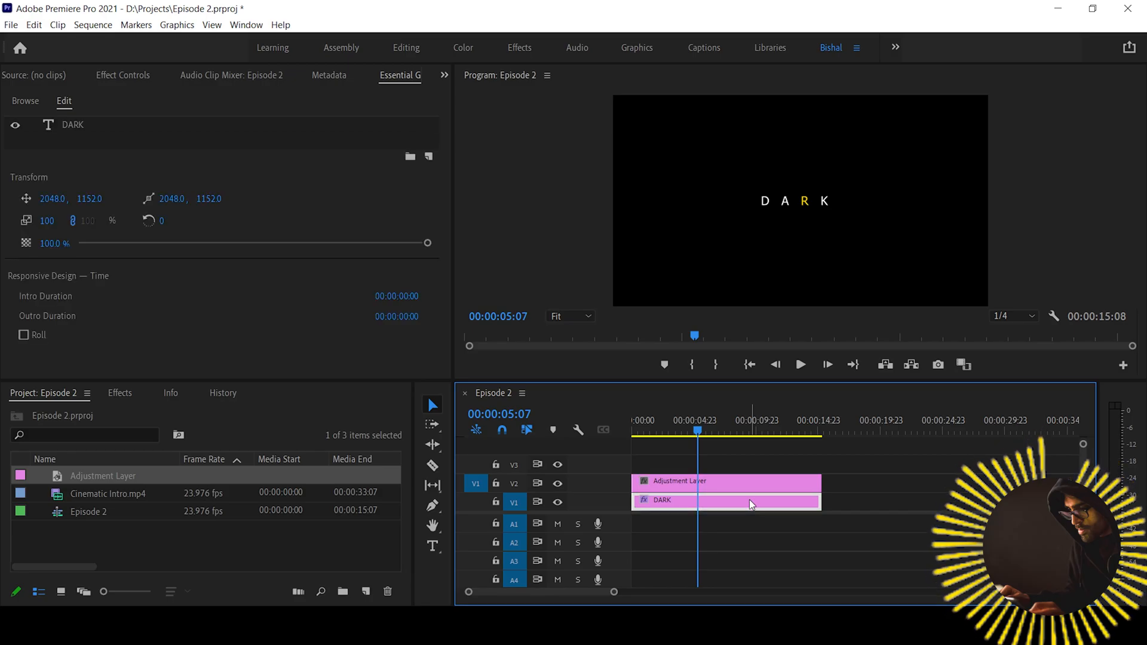
pyautogui.click(130, 392)
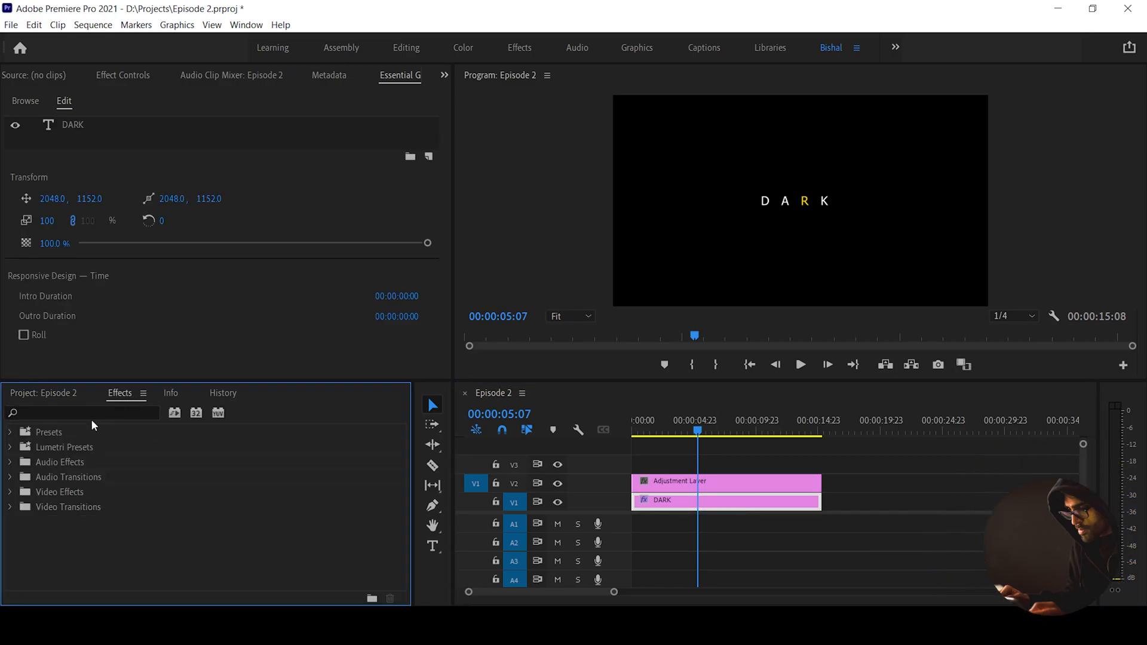
pyautogui.click(247, 25)
pyautogui.moveTo(262, 40)
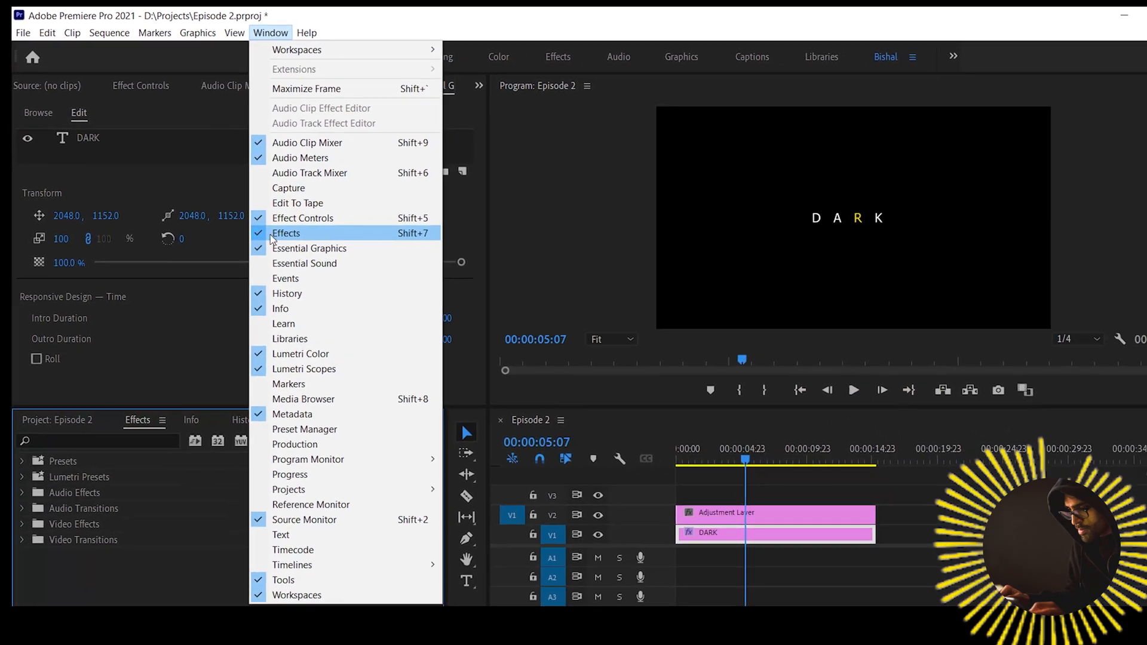
pyautogui.click(189, 539)
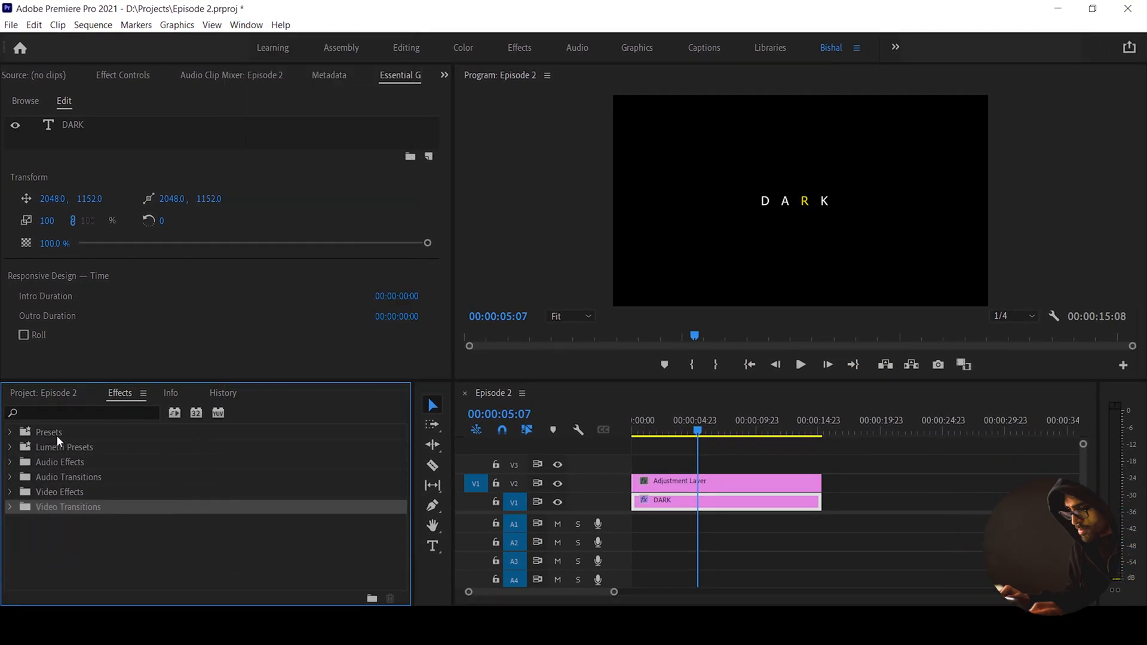
pyautogui.hotkey('ctrl', 'f')
pyautogui.write('mirror')
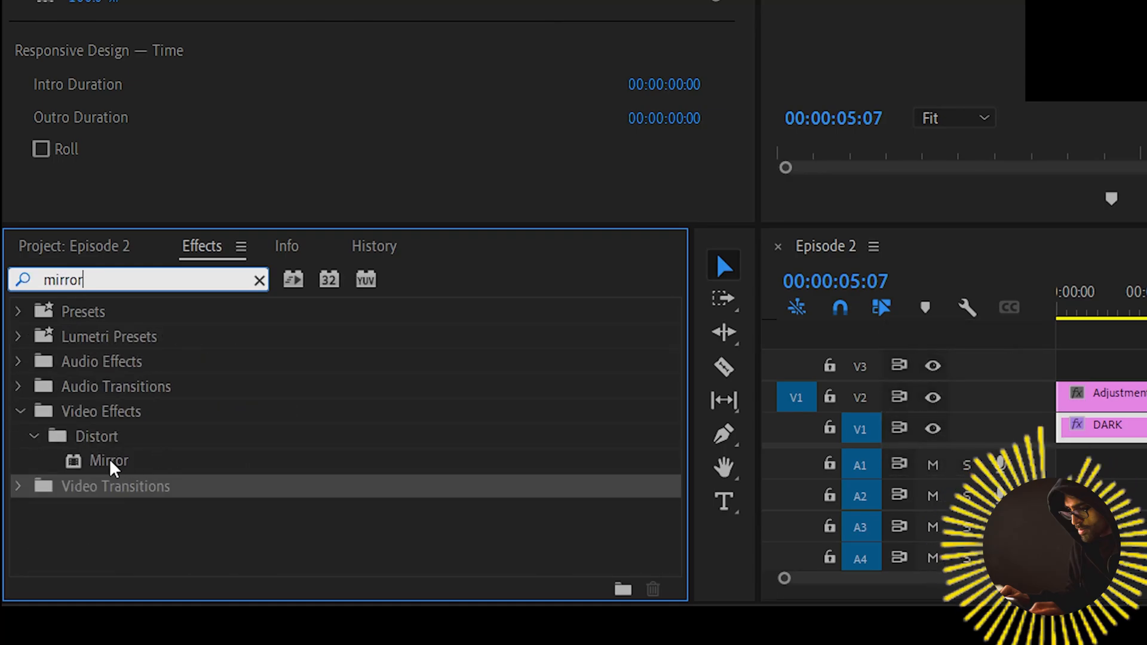
pyautogui.click(111, 464)
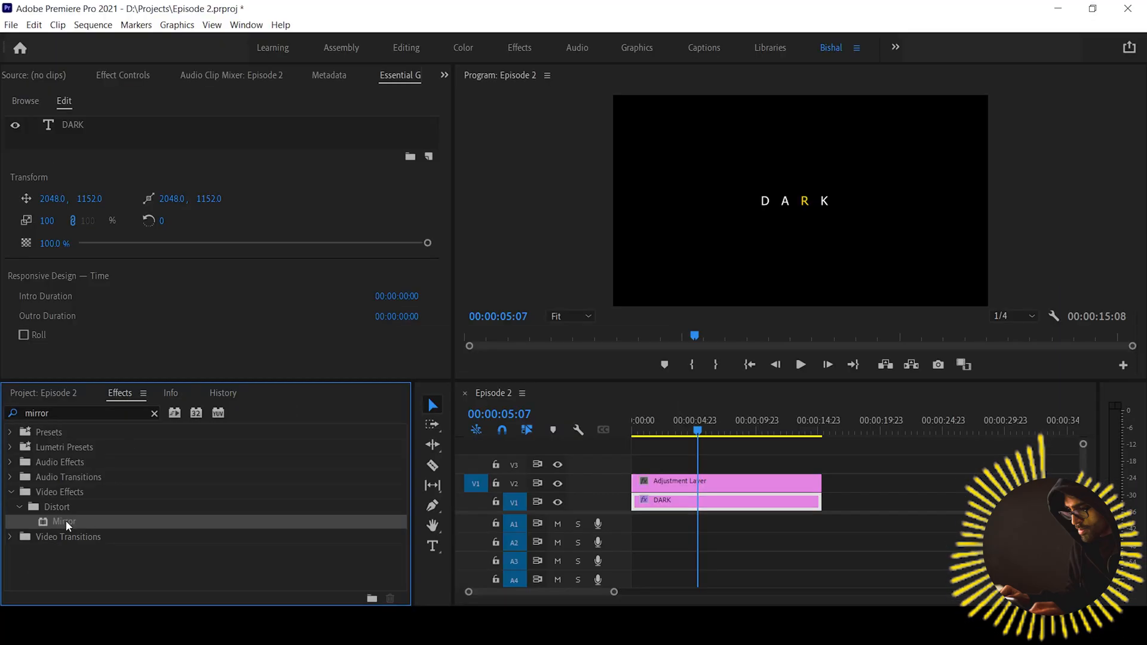
pyautogui.moveTo(360, 501); pyautogui.dragTo(684, 498)
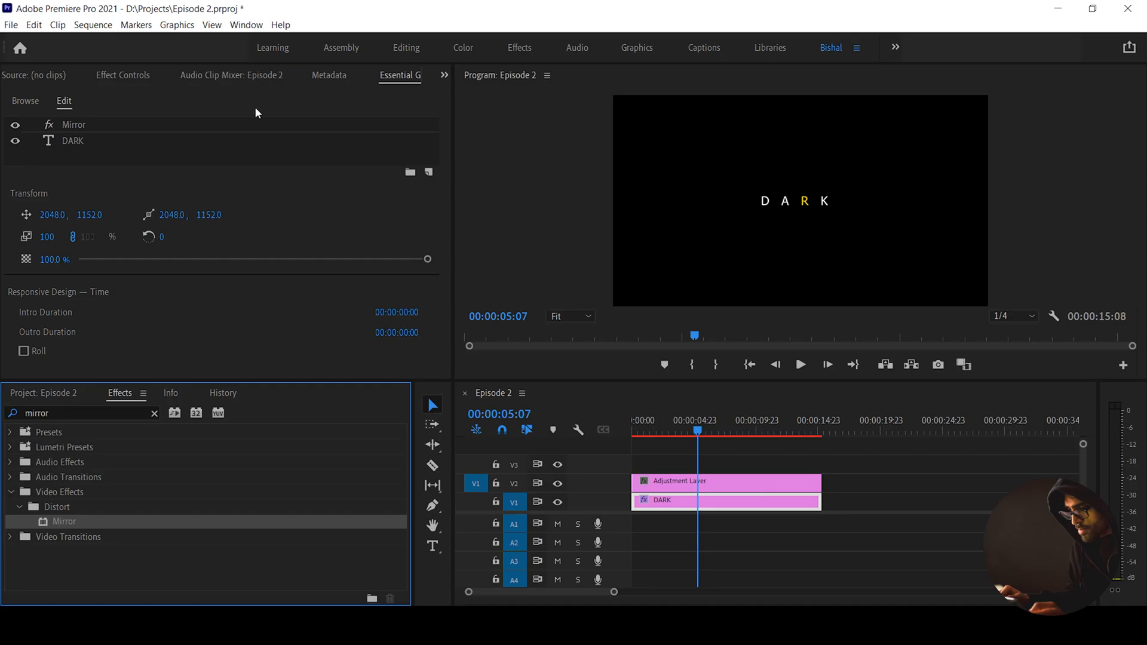
# Set the Mirror effect's Reflection Angle on the DARK clip to 90
pyautogui.click(122, 76)
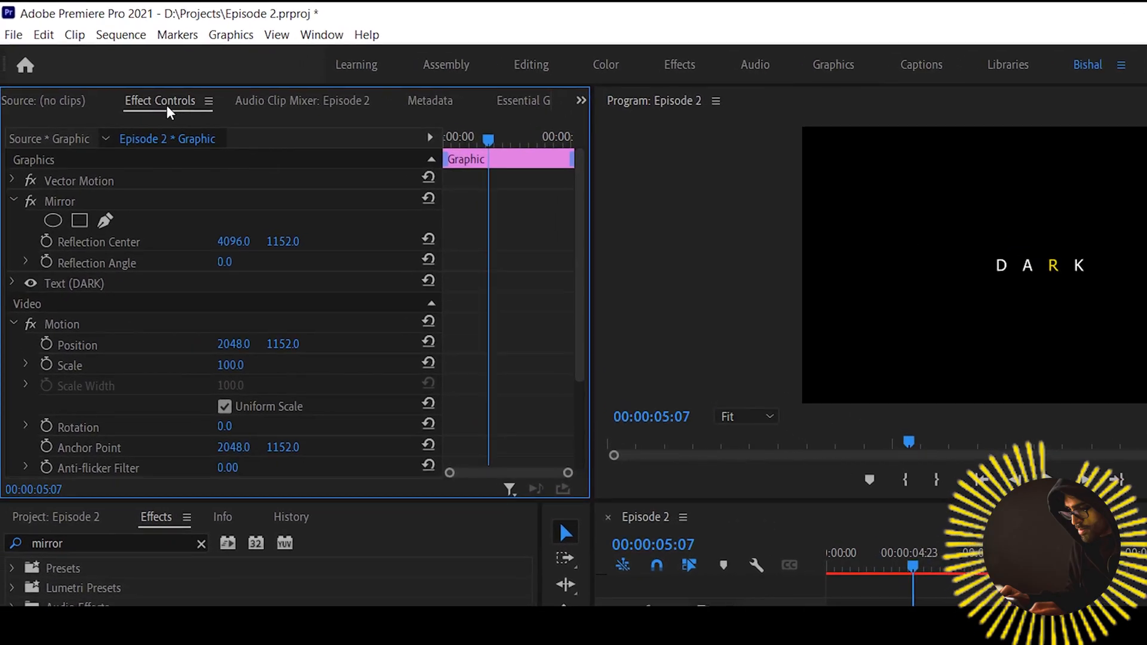
pyautogui.click(322, 34)
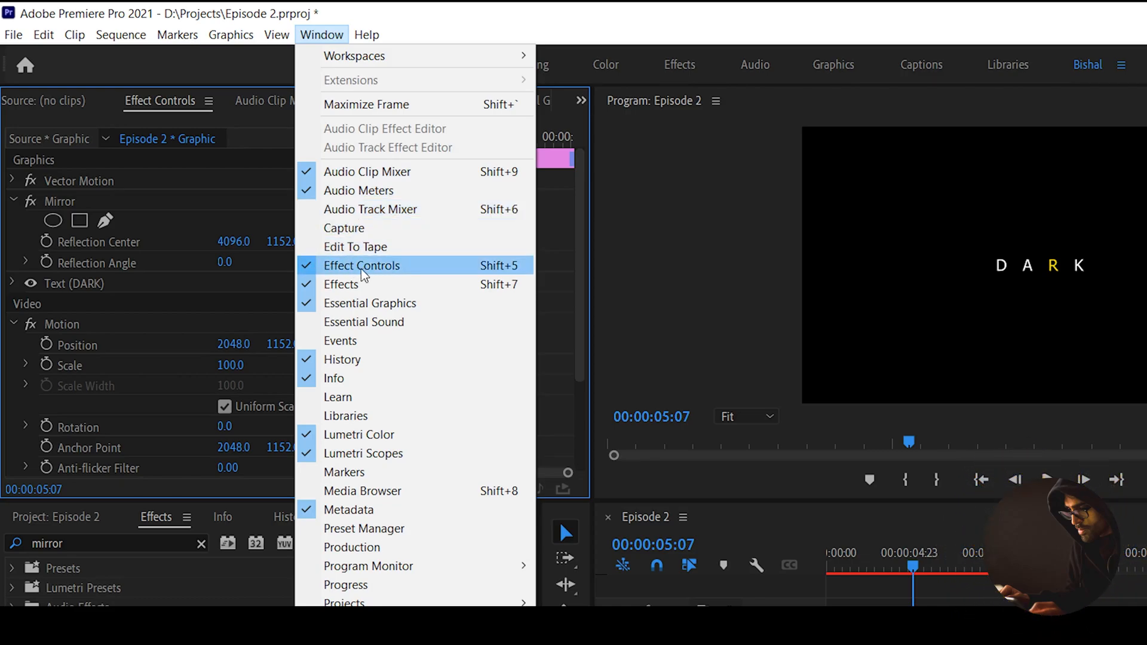
pyautogui.click(213, 76)
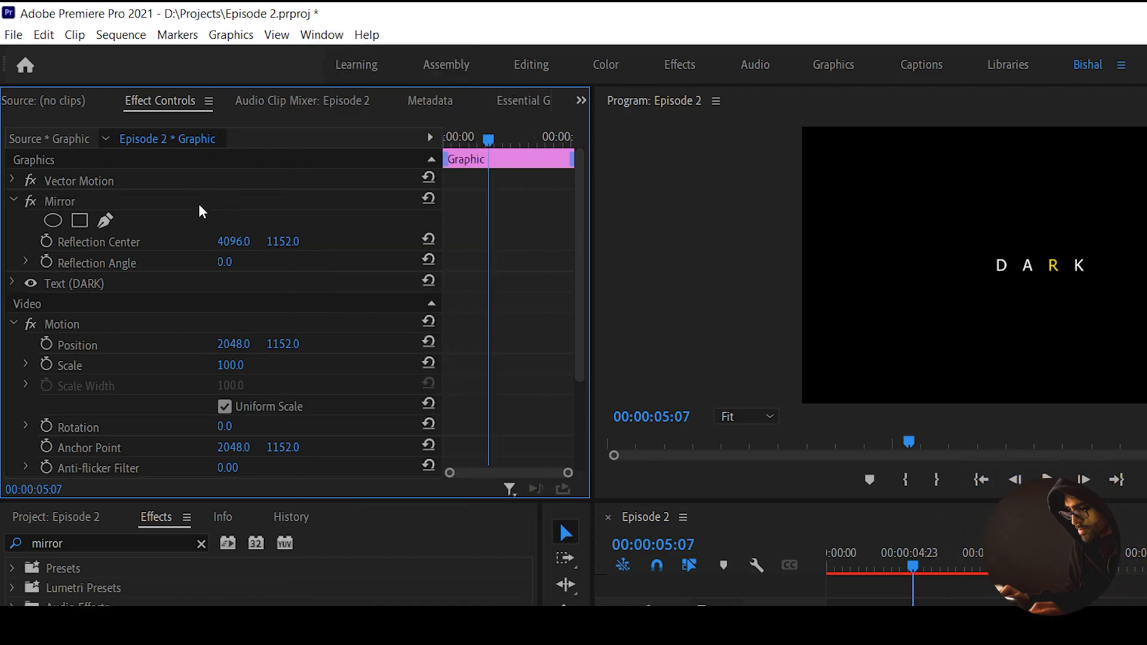
pyautogui.click(224, 262)
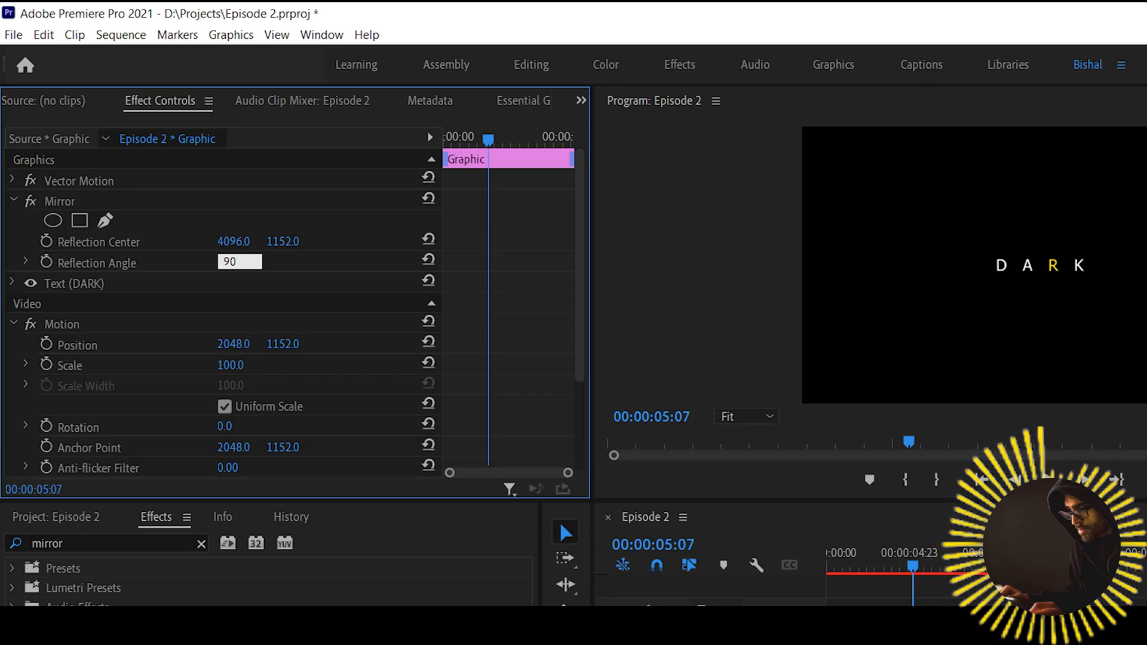
pyautogui.press('Return')
# Adjust the vertical Reflection Center of the Mirror effect to place the flipped DARK text closely beneath the original
pyautogui.moveTo(280, 241); pyautogui.dragTo(293, 242)
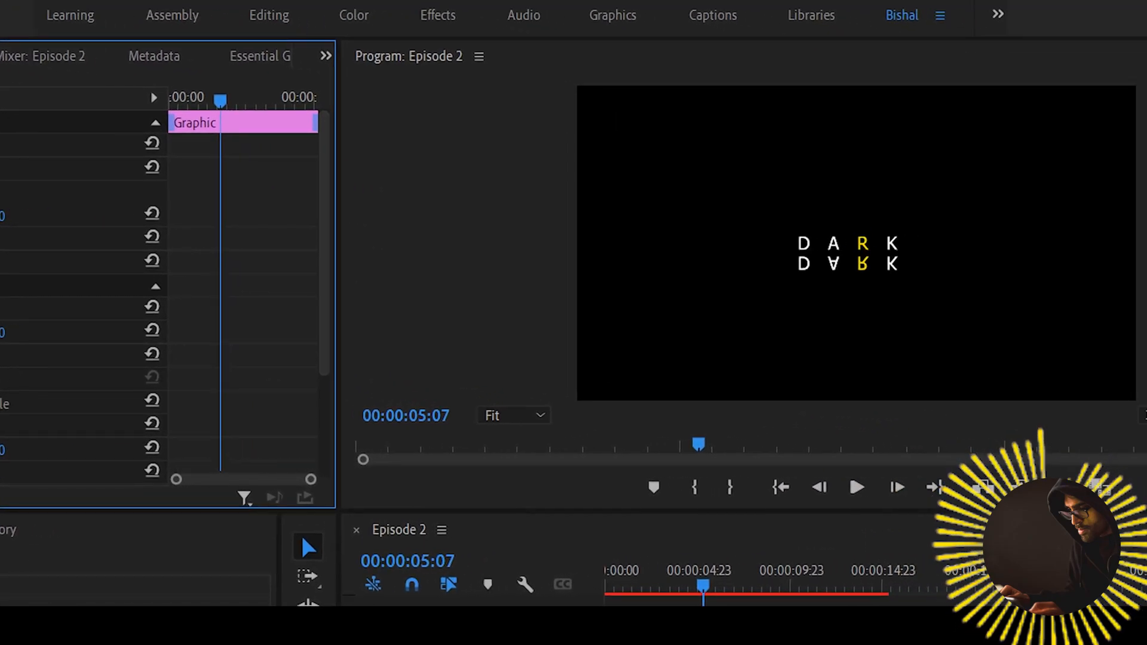
pyautogui.moveTo(7, 242); pyautogui.dragTo(1, 242)
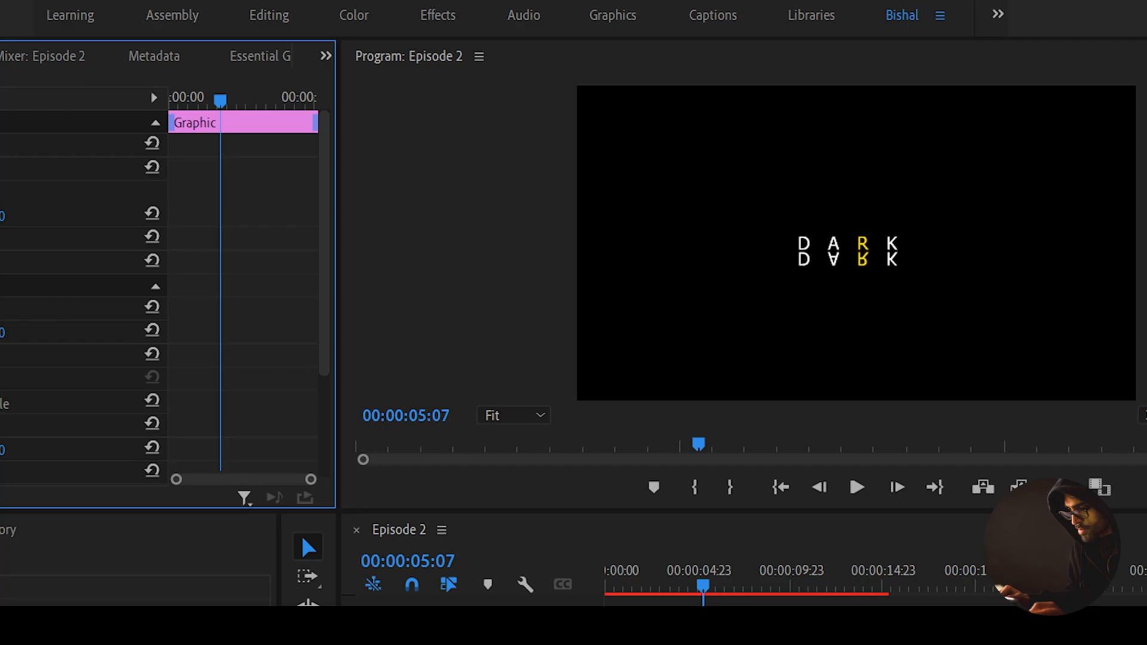
pyautogui.moveTo(5, 242); pyautogui.dragTo(1, 242)
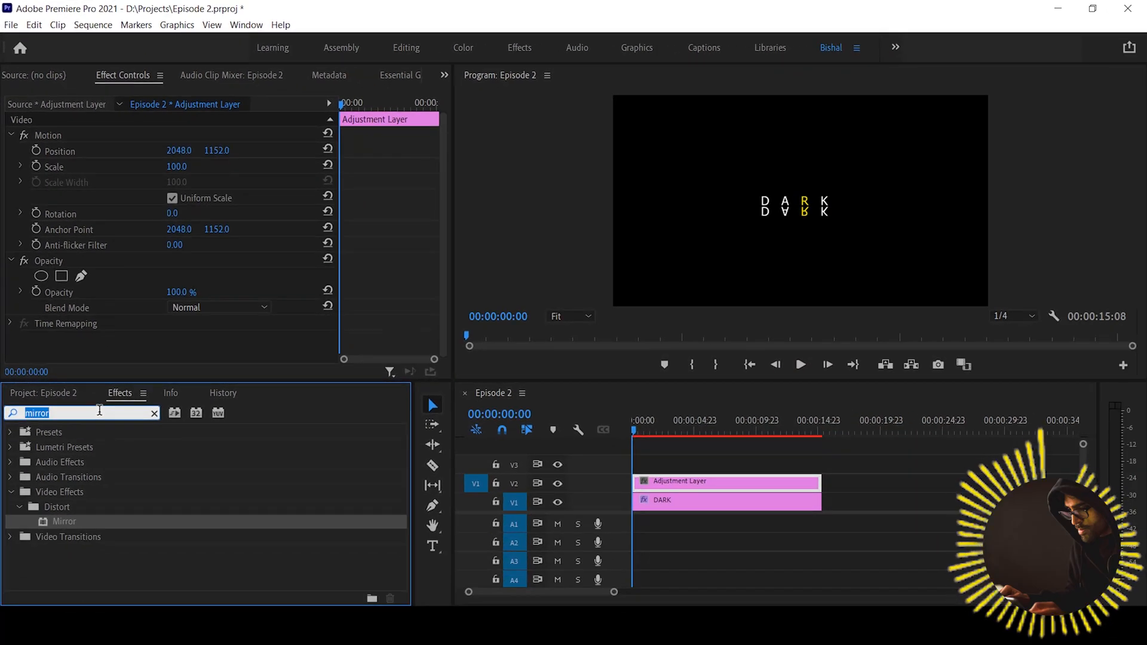
# Find the Gaussian Blur video effect and apply it to the Adjustment Layer on track V2
pyautogui.write('gaus')
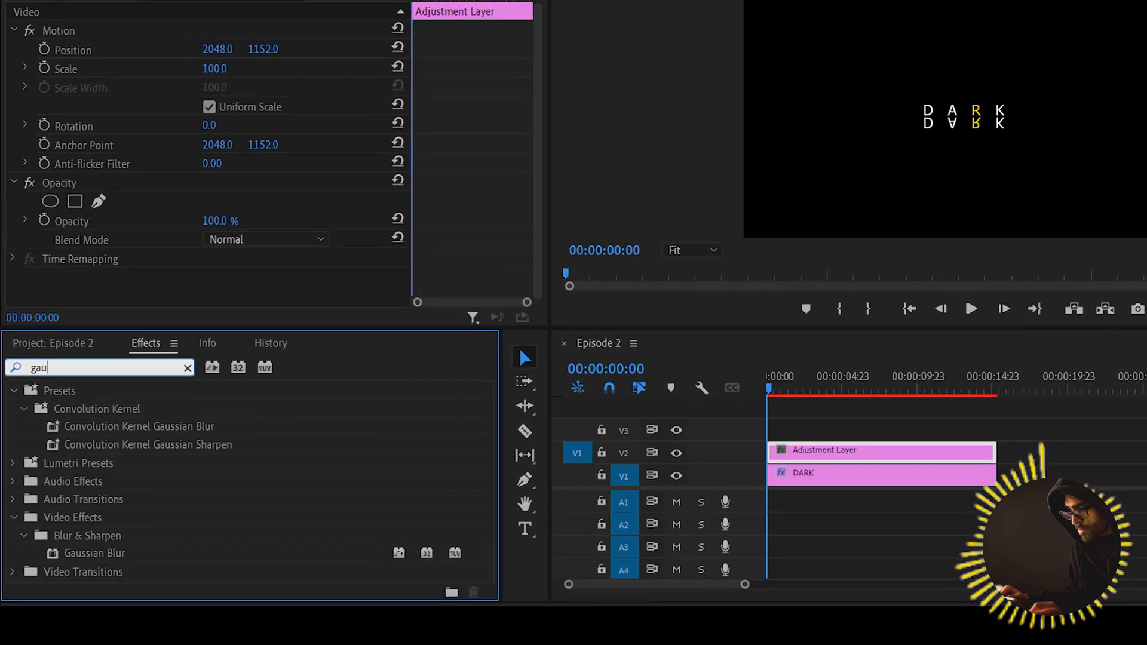
pyautogui.write('sian blur')
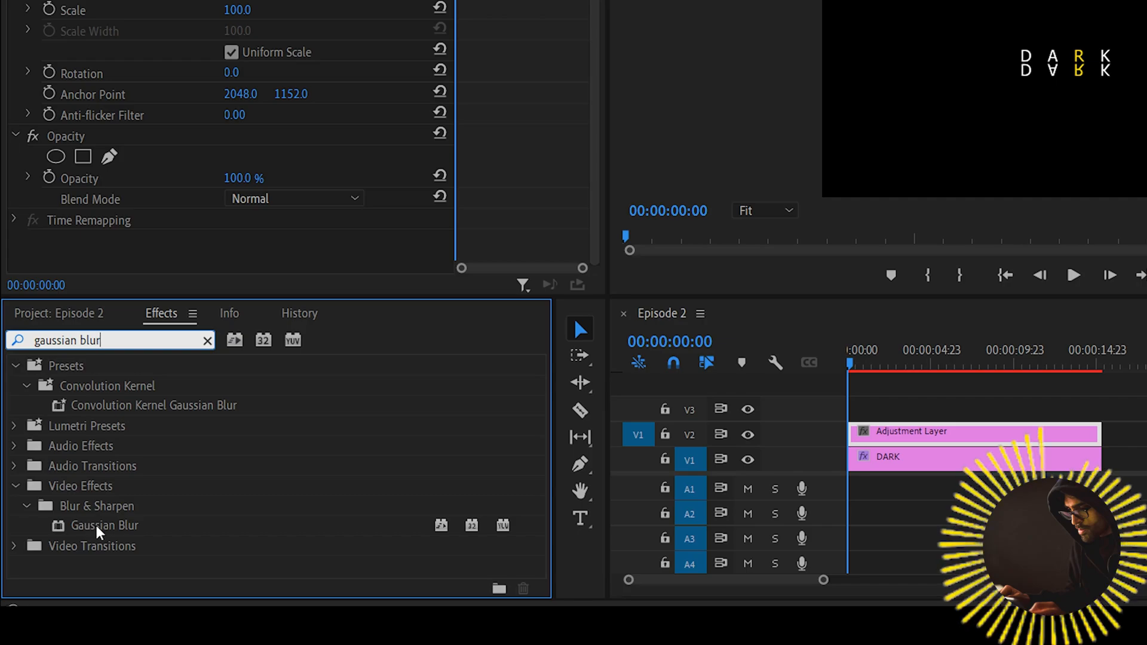
pyautogui.moveTo(98, 532); pyautogui.dragTo(947, 440)
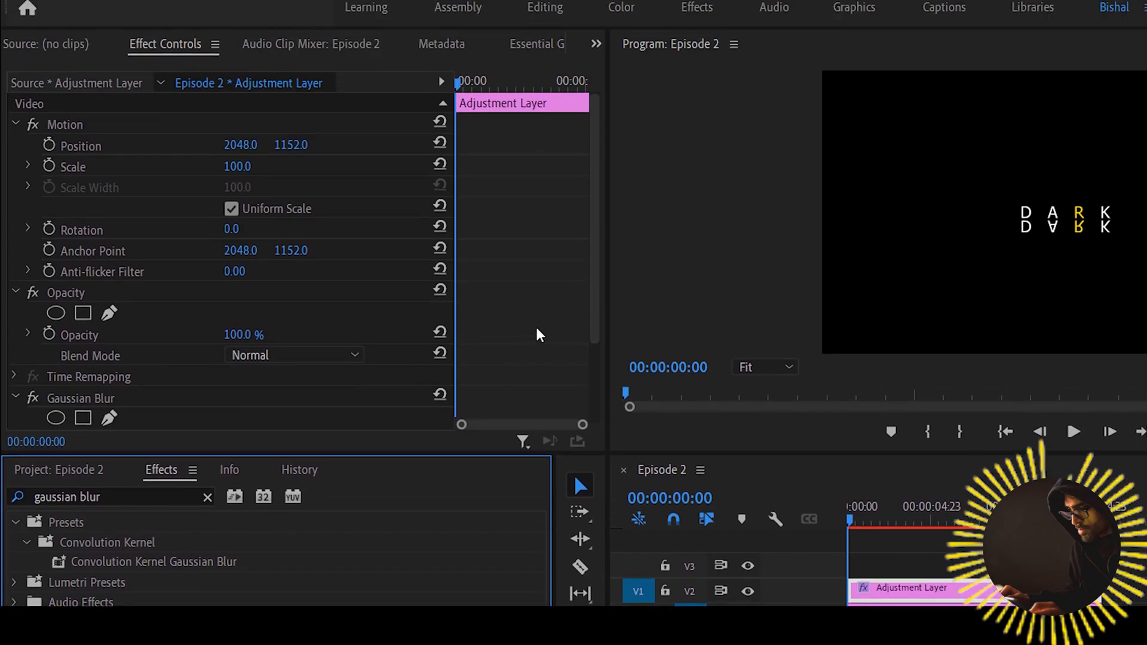
# Set the Gaussian Blur to Horizontal blur dimensions with a Blurriness of 50
pyautogui.scroll(-3, 593, 335)
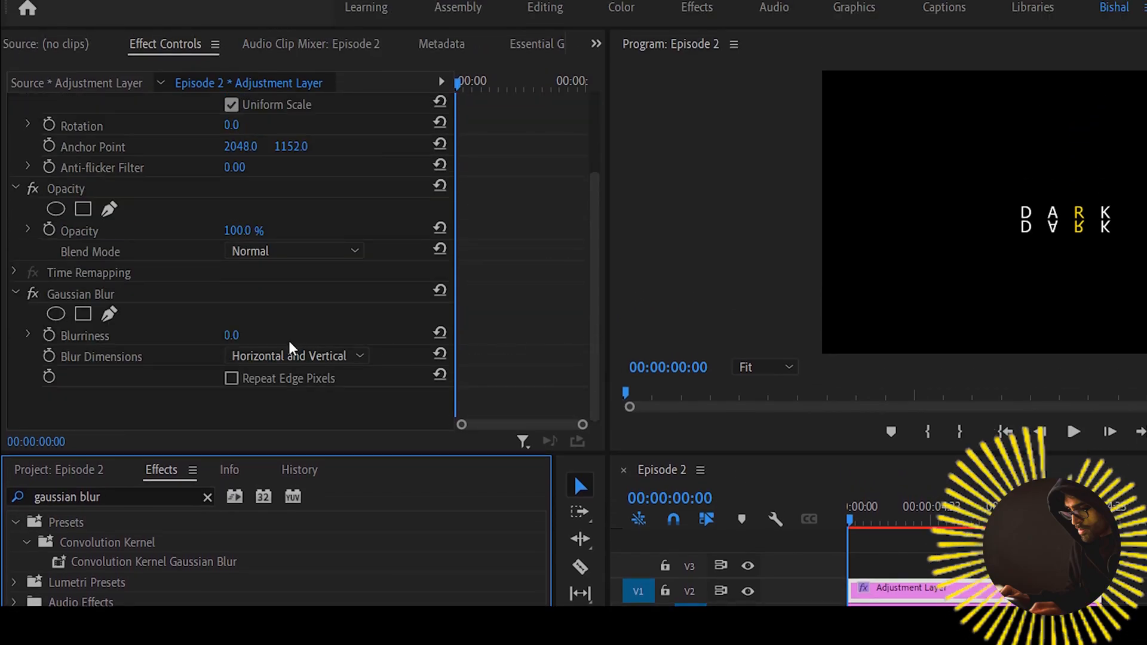
pyautogui.click(349, 357)
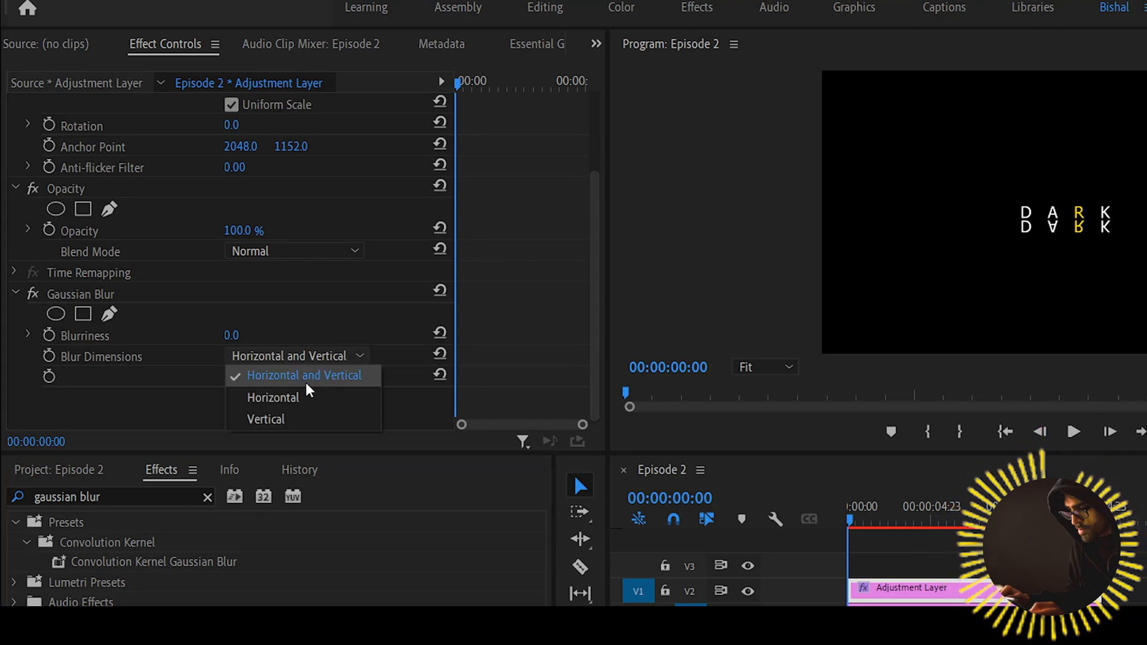
pyautogui.click(301, 406)
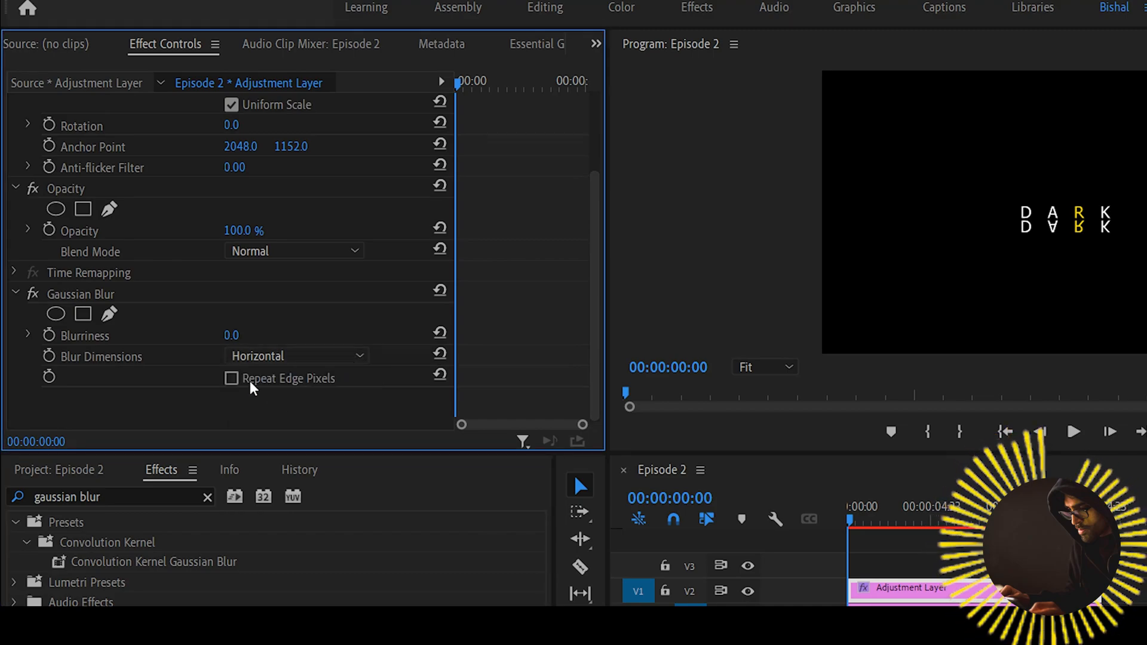
pyautogui.moveTo(233, 336); pyautogui.dragTo(266, 335)
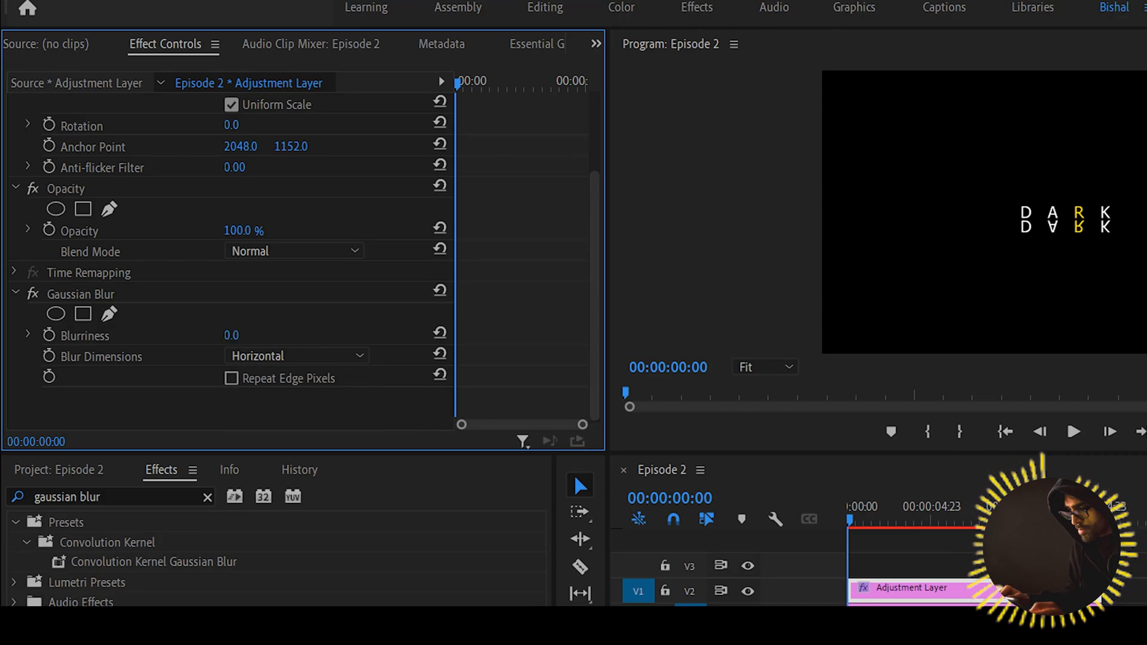
# Add a rectangular mask to the Gaussian Blur effect, with the preview magnified to 50% around the title
pyautogui.click(789, 366)
pyautogui.click(770, 433)
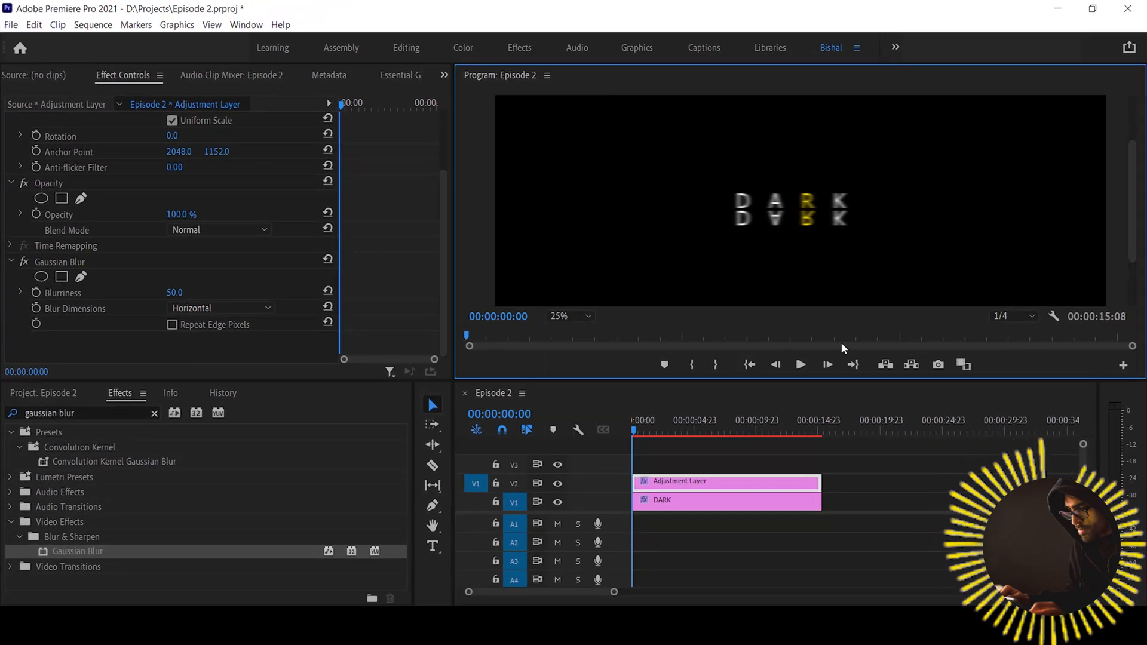
pyautogui.click(581, 316)
pyautogui.click(571, 369)
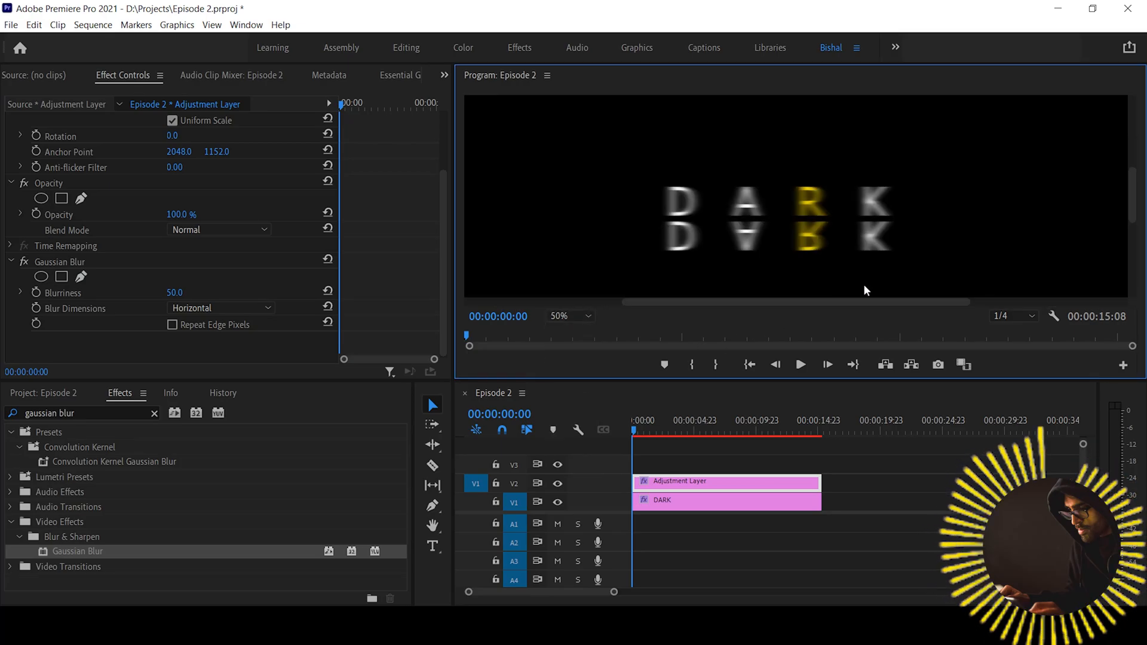
pyautogui.moveTo(871, 300)
pyautogui.mouseDown()
pyautogui.moveTo(852, 304)
pyautogui.moveTo(863, 307)
pyautogui.mouseUp()
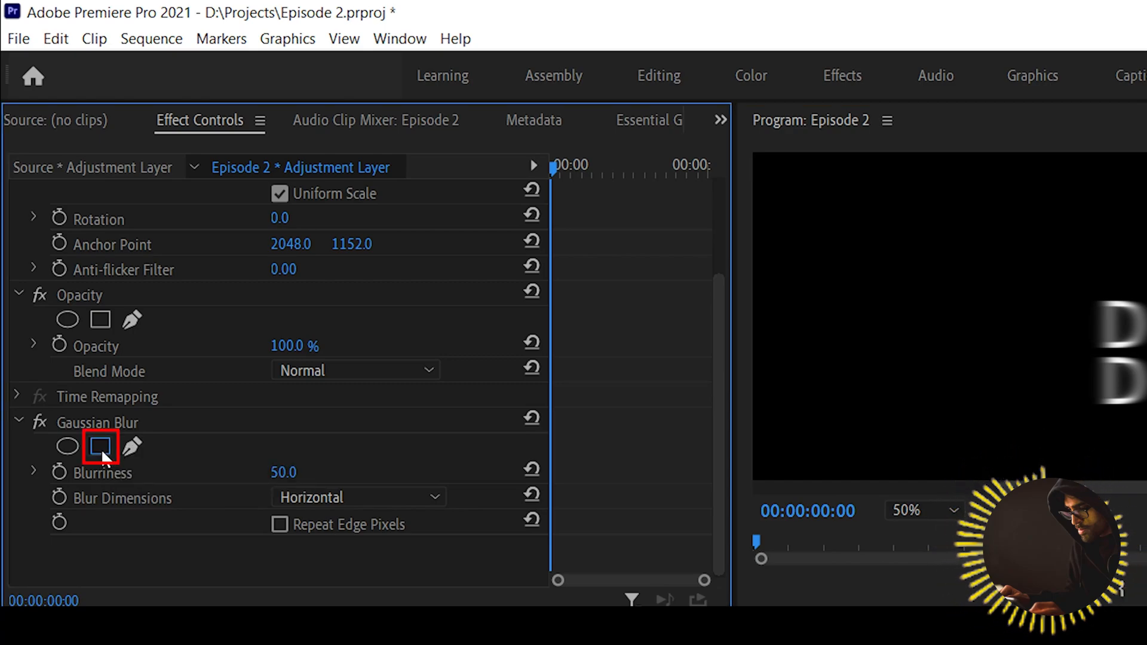
pyautogui.click(100, 447)
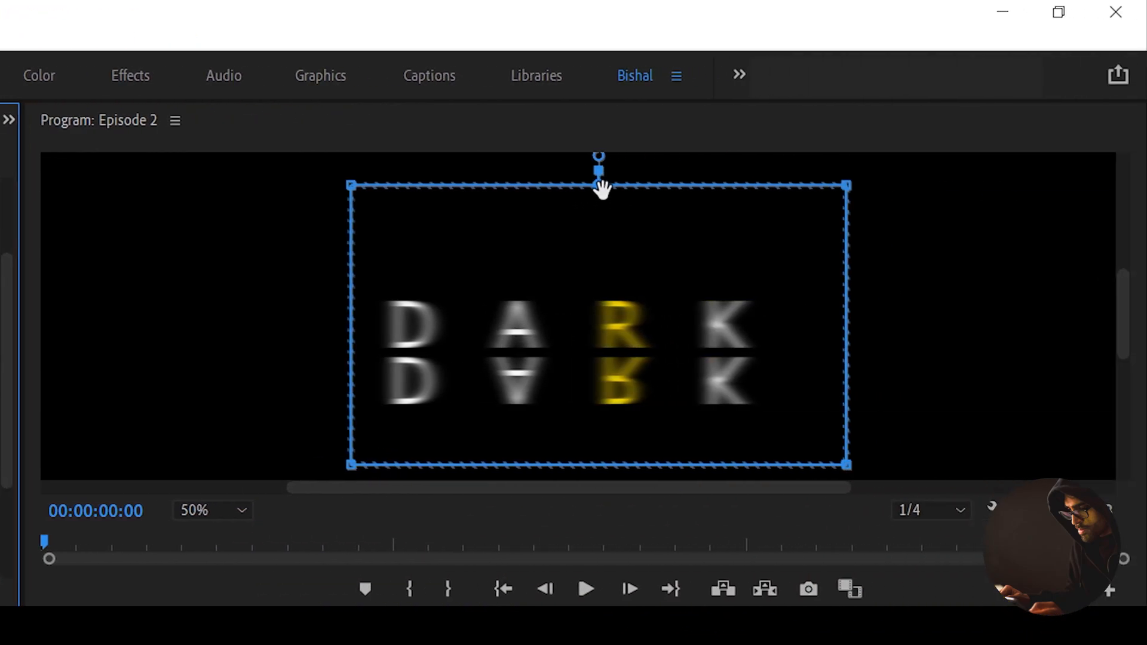
# Reshape the blur mask's four corners into a narrow rectangle enclosing only the reflected DARK text below the title
pyautogui.click(600, 187)
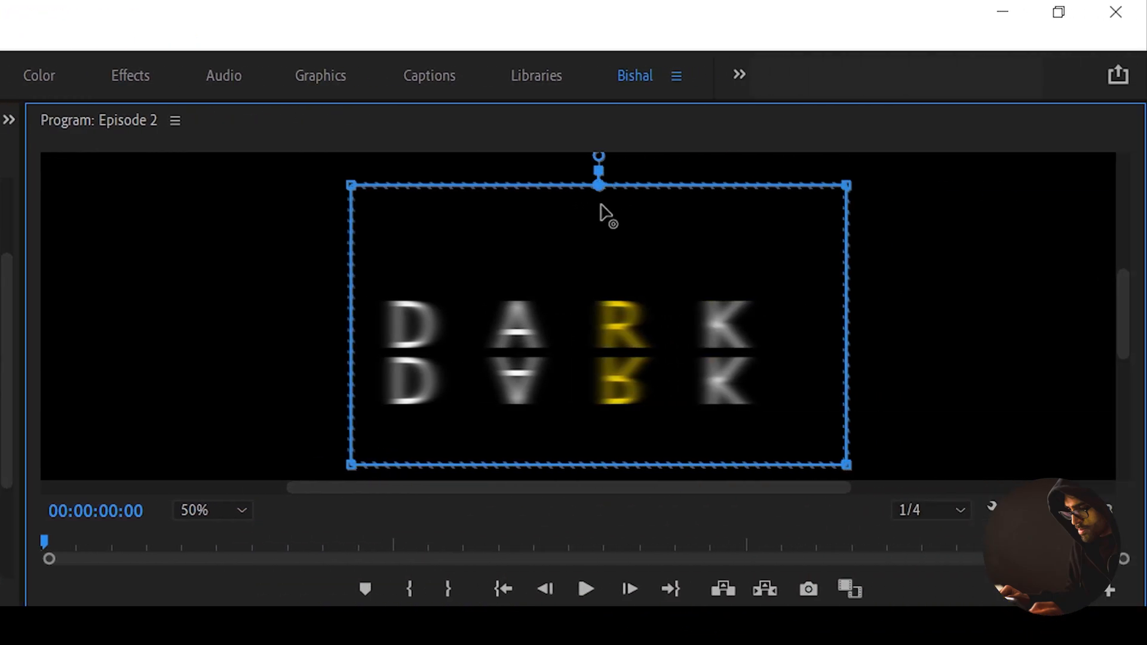
pyautogui.moveTo(601, 185); pyautogui.dragTo(769, 353)
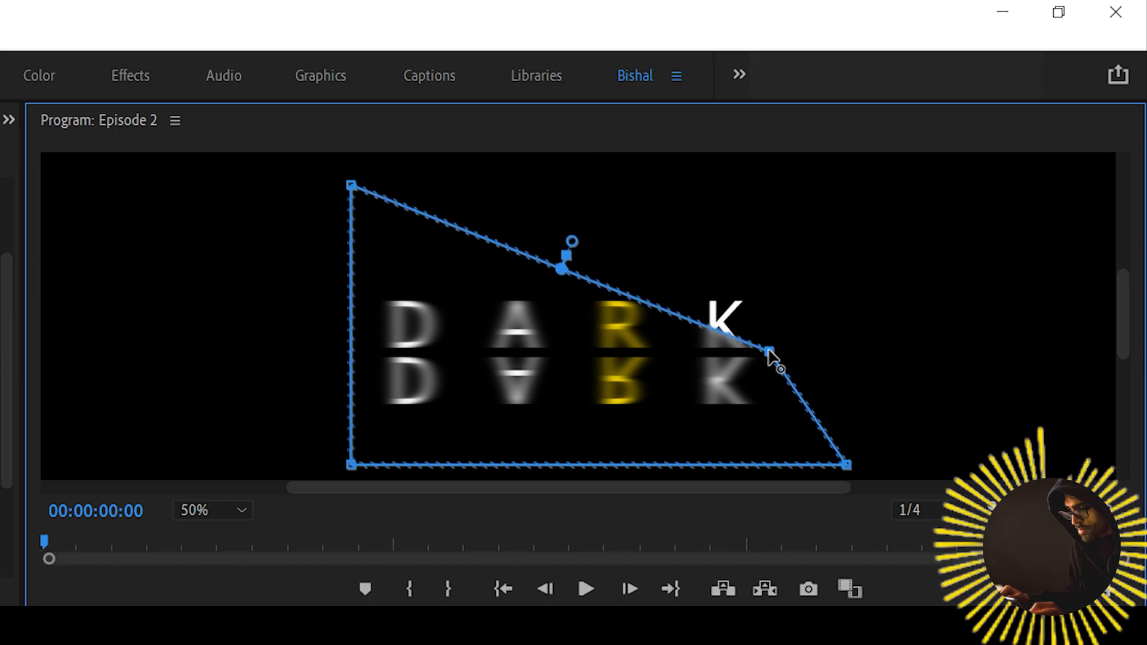
pyautogui.moveTo(845, 466); pyautogui.dragTo(783, 415)
pyautogui.moveTo(351, 465); pyautogui.dragTo(372, 419)
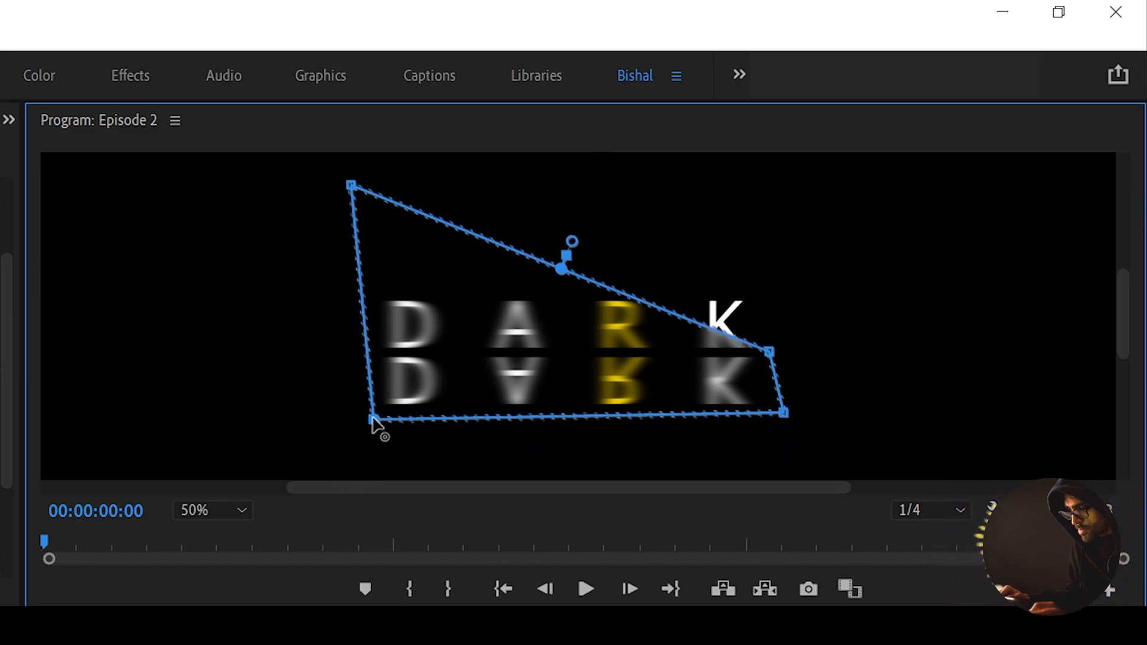
pyautogui.moveTo(351, 186); pyautogui.dragTo(381, 352)
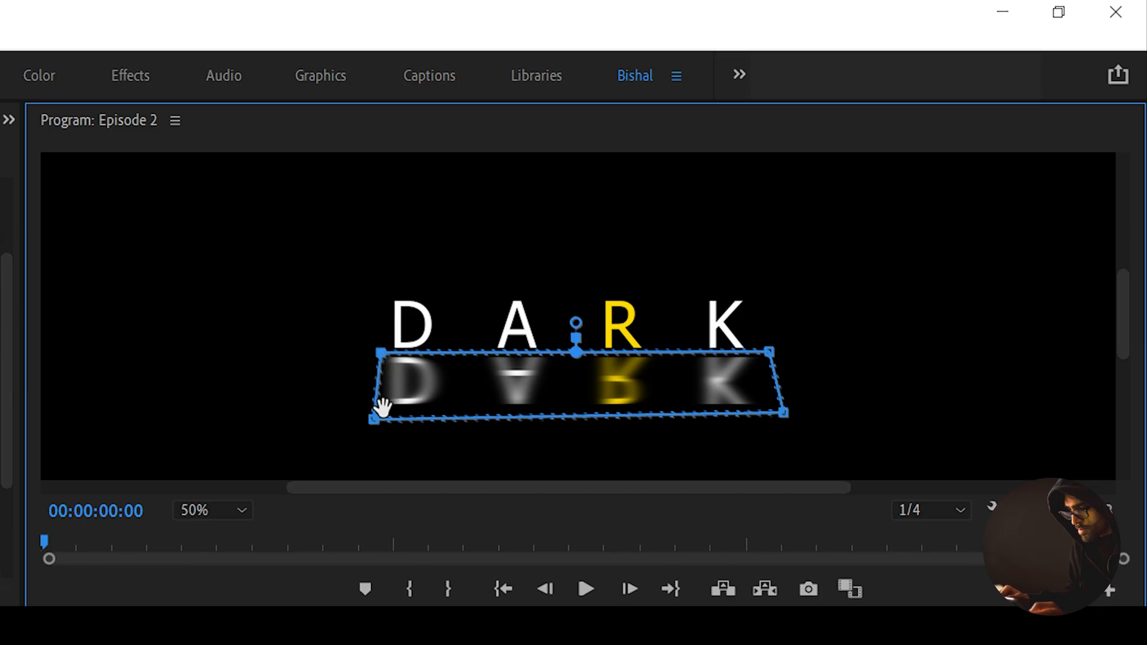
pyautogui.moveTo(372, 419); pyautogui.dragTo(382, 412)
pyautogui.moveTo(784, 414); pyautogui.dragTo(771, 411)
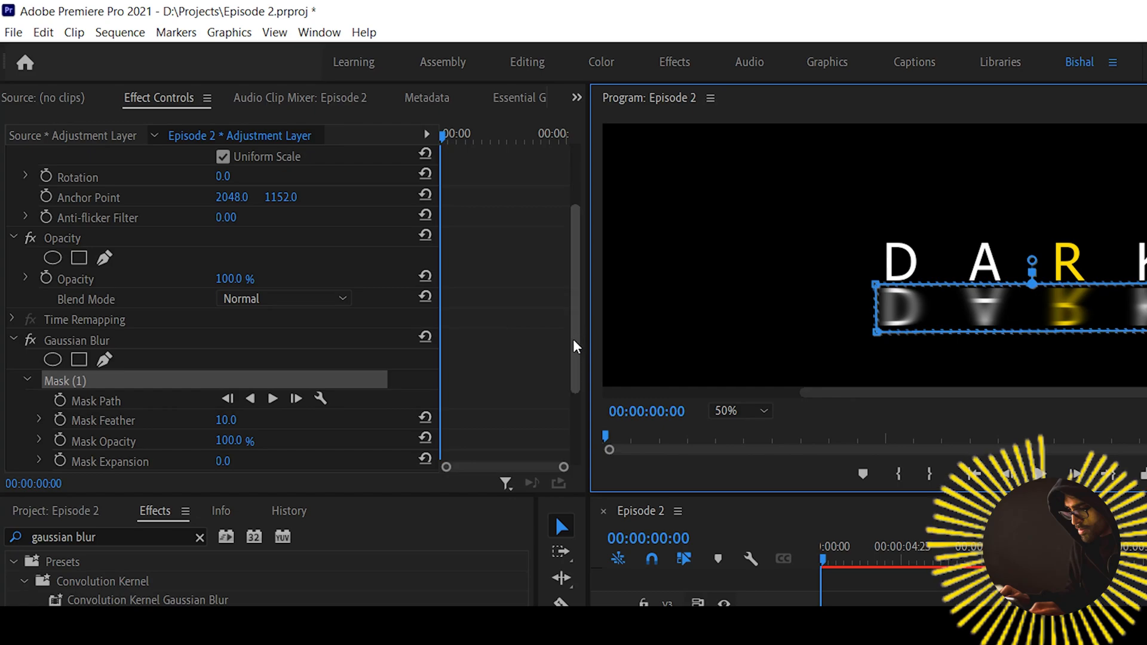
pyautogui.scroll(-4, 575, 347)
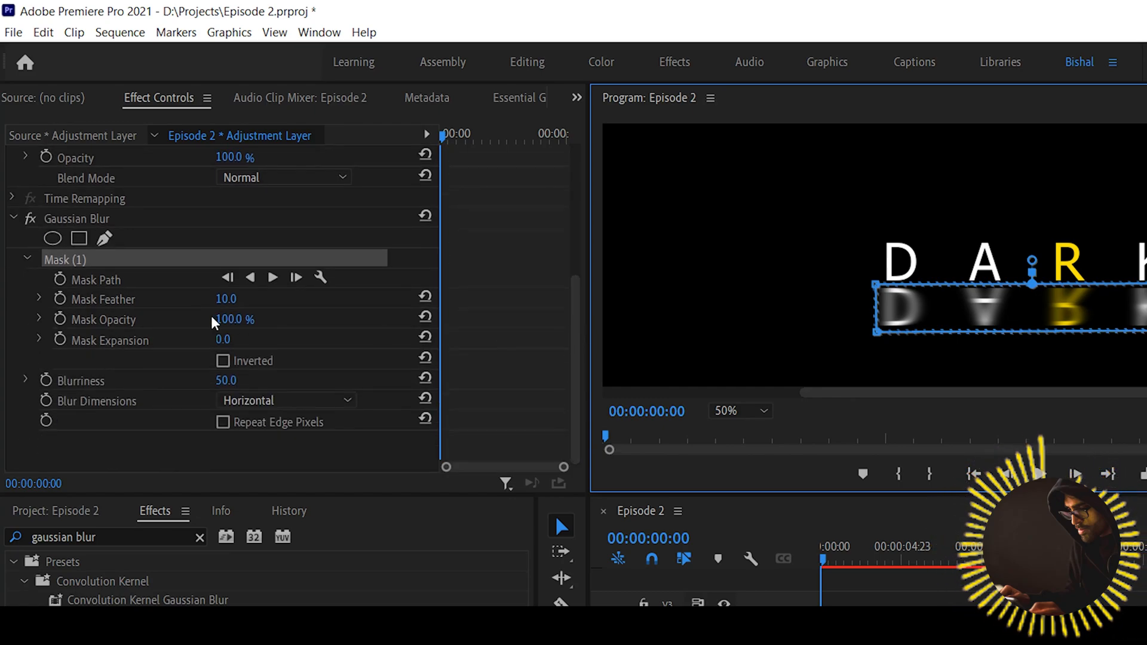
# Set the Mask Feather of the Gaussian Blur mask to 110
pyautogui.moveTo(225, 299); pyautogui.dragTo(284, 299)
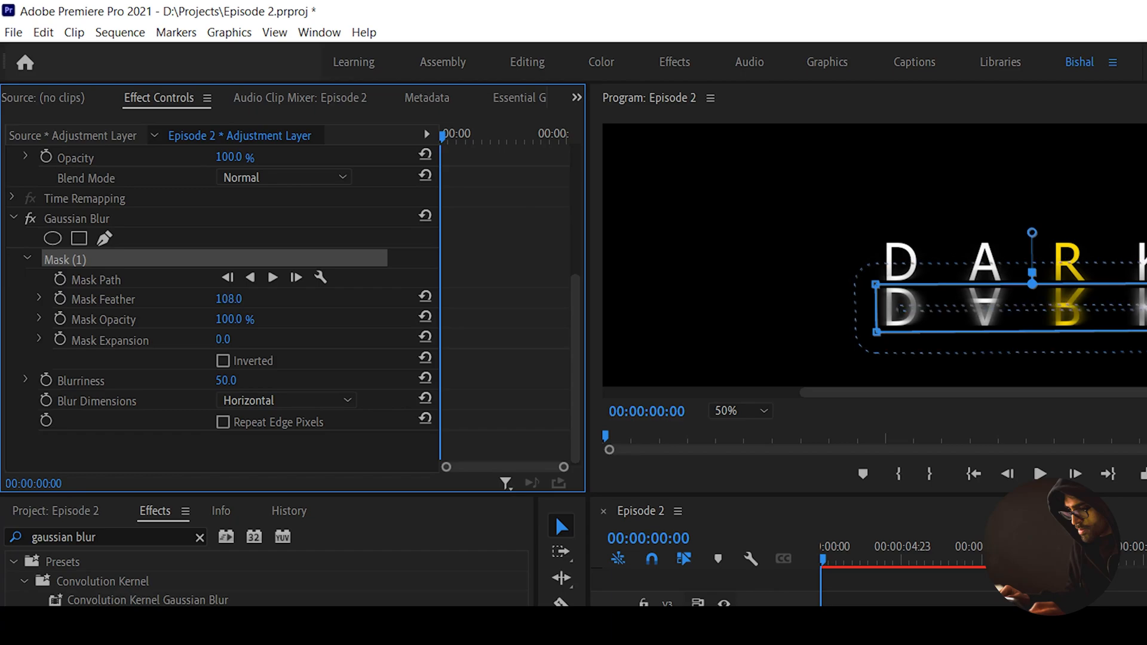
pyautogui.click(239, 298)
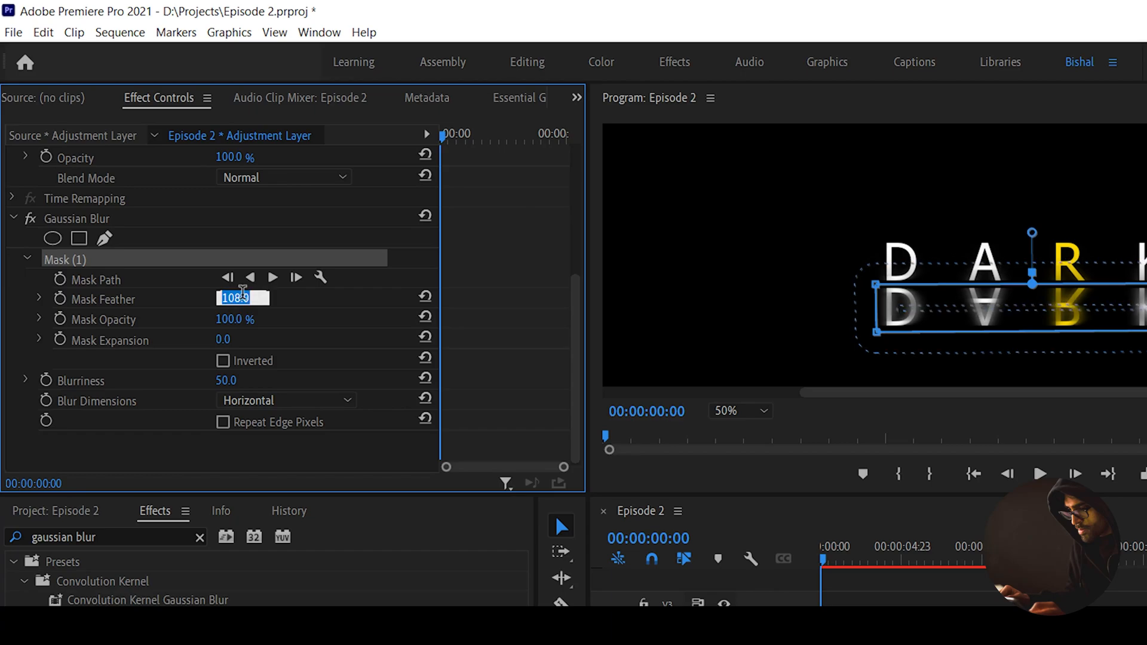
pyautogui.press('Return')
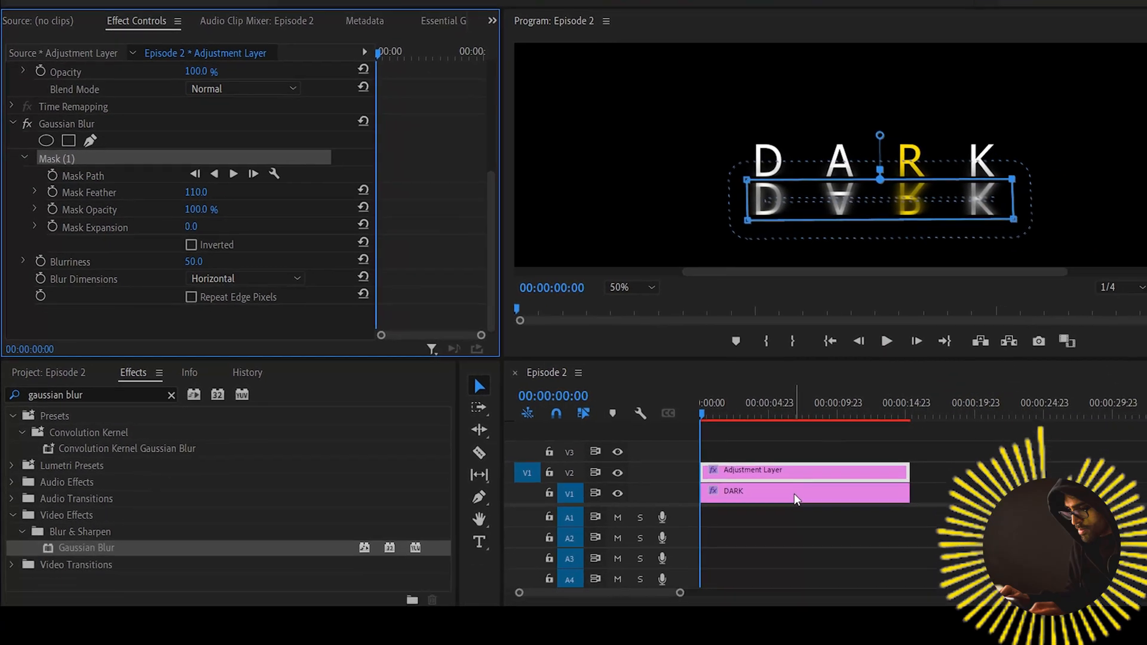
# Add a rectangular opacity mask to the DARK graphic clip on track V1
pyautogui.click(794, 494)
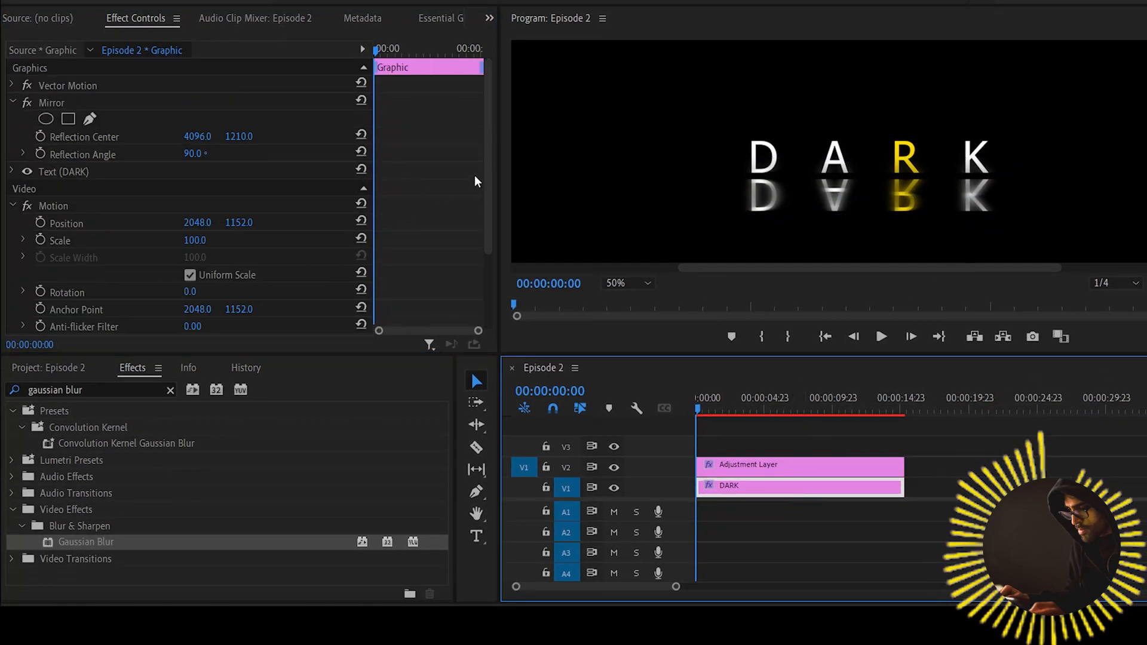
pyautogui.scroll(-5, 488, 209)
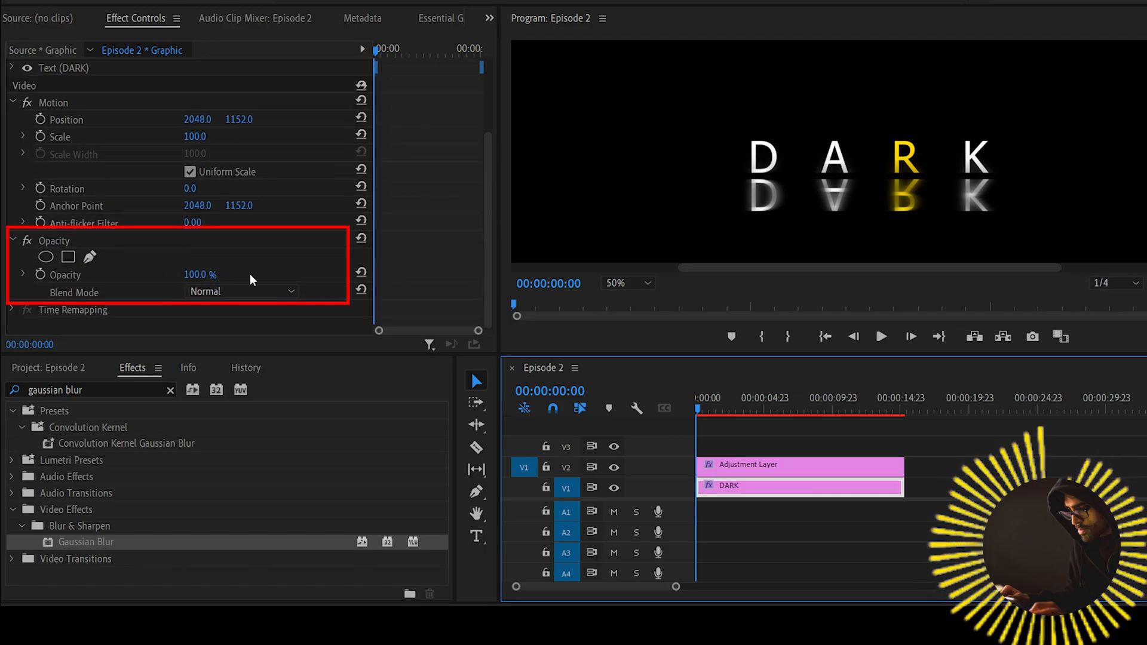
pyautogui.click(70, 258)
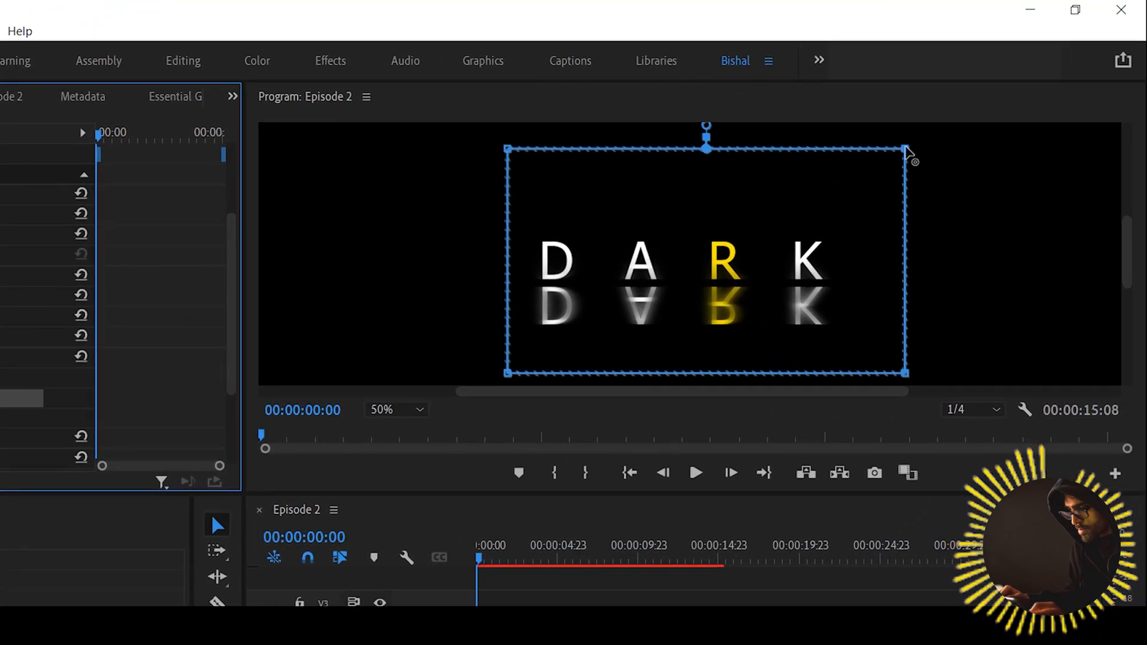
# Reshape the opacity mask's four corners into a narrow rectangle enclosing only the upright DARK letters above the reflection
pyautogui.moveTo(954, 123); pyautogui.dragTo(897, 192)
pyautogui.moveTo(508, 149); pyautogui.dragTo(528, 220)
pyautogui.moveTo(508, 373); pyautogui.dragTo(537, 289)
pyautogui.moveTo(904, 371); pyautogui.dragTo(836, 290)
pyautogui.moveTo(843, 221); pyautogui.dragTo(827, 234)
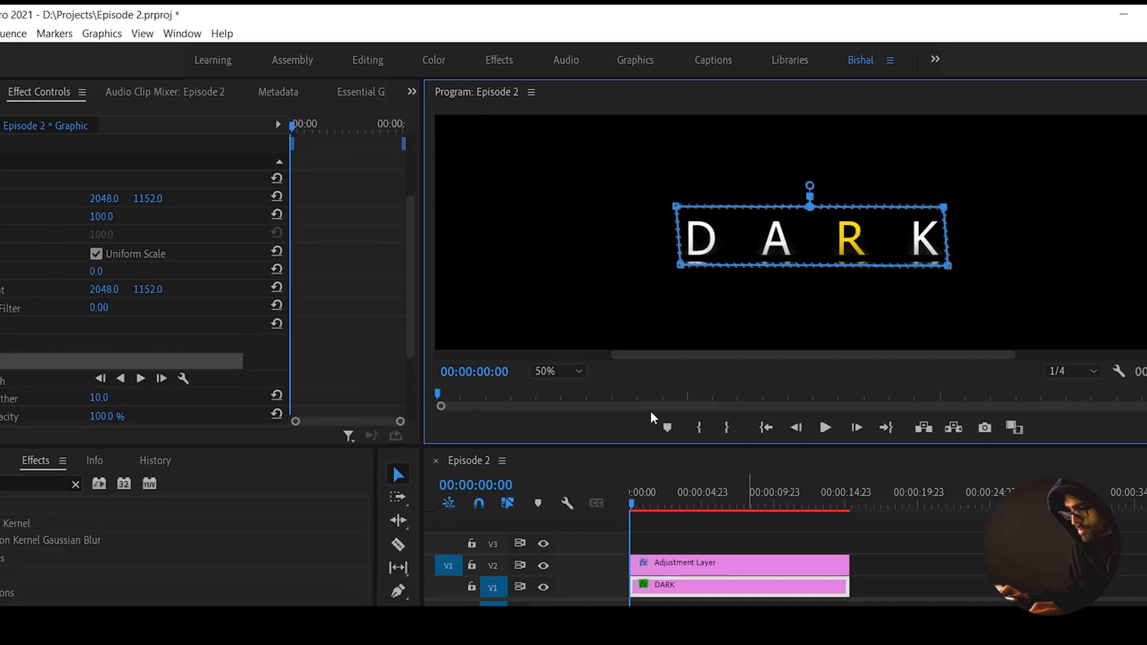
# Set the Mask Feather of the DARK clip's opacity mask to 150 and deselect the clip
pyautogui.moveTo(99, 398); pyautogui.dragTo(216, 380)
pyautogui.click(203, 380)
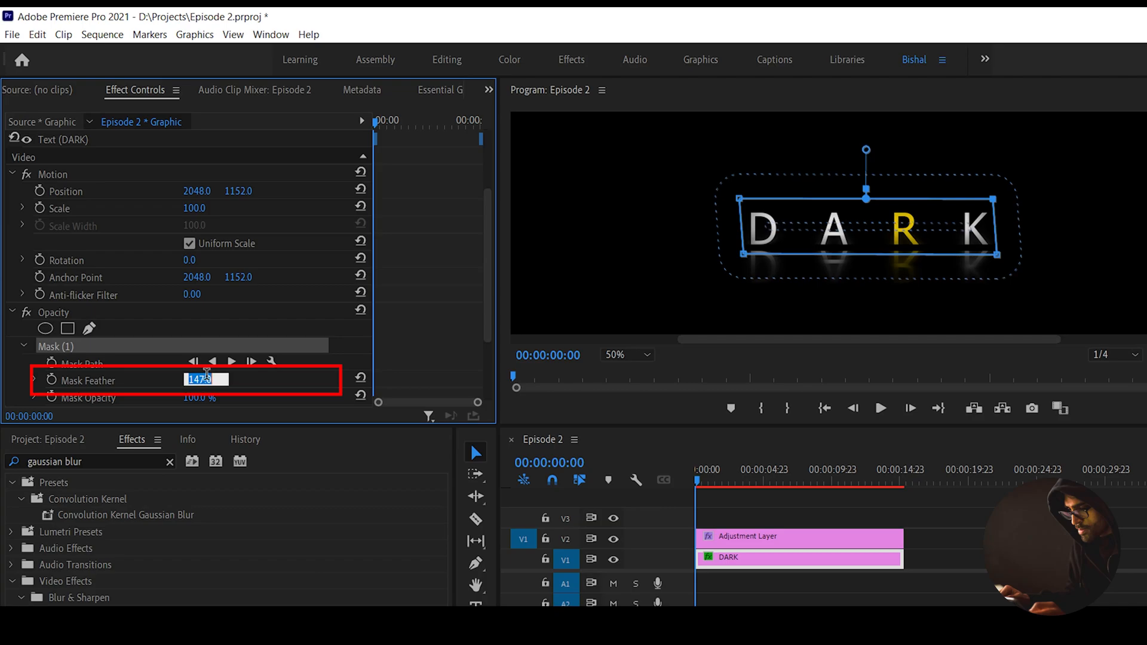
pyautogui.write('150')
pyautogui.press('Return')
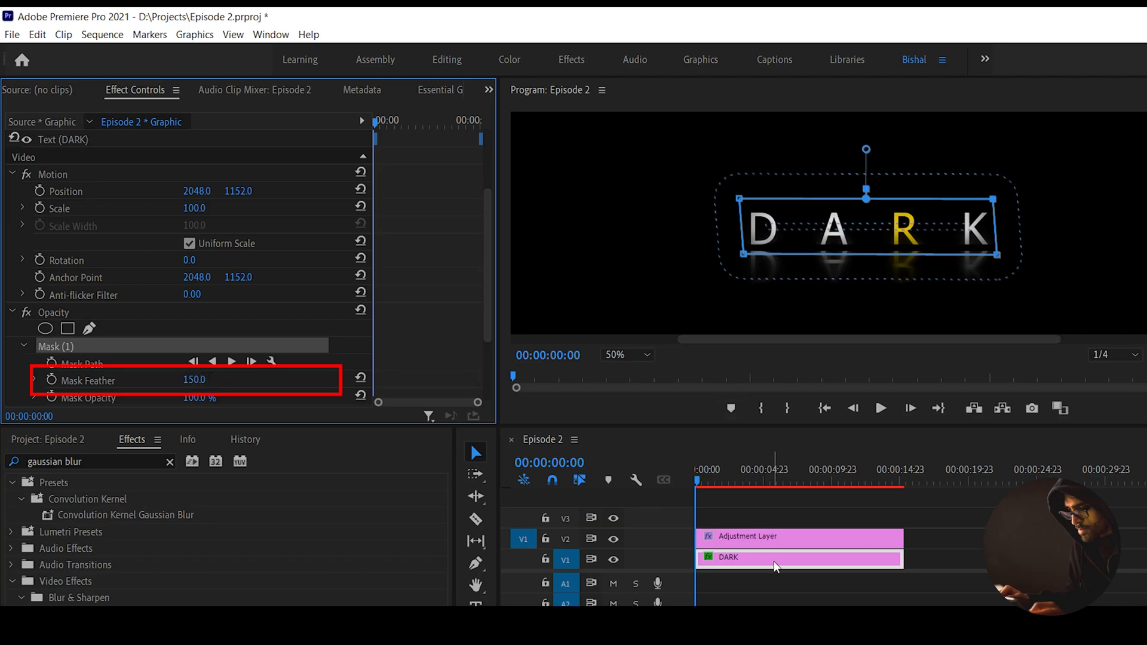
pyautogui.click(762, 512)
# Check the faded reflection at Fit and 50% preview magnification, finishing with the preview set to Fit
pyautogui.click(627, 355)
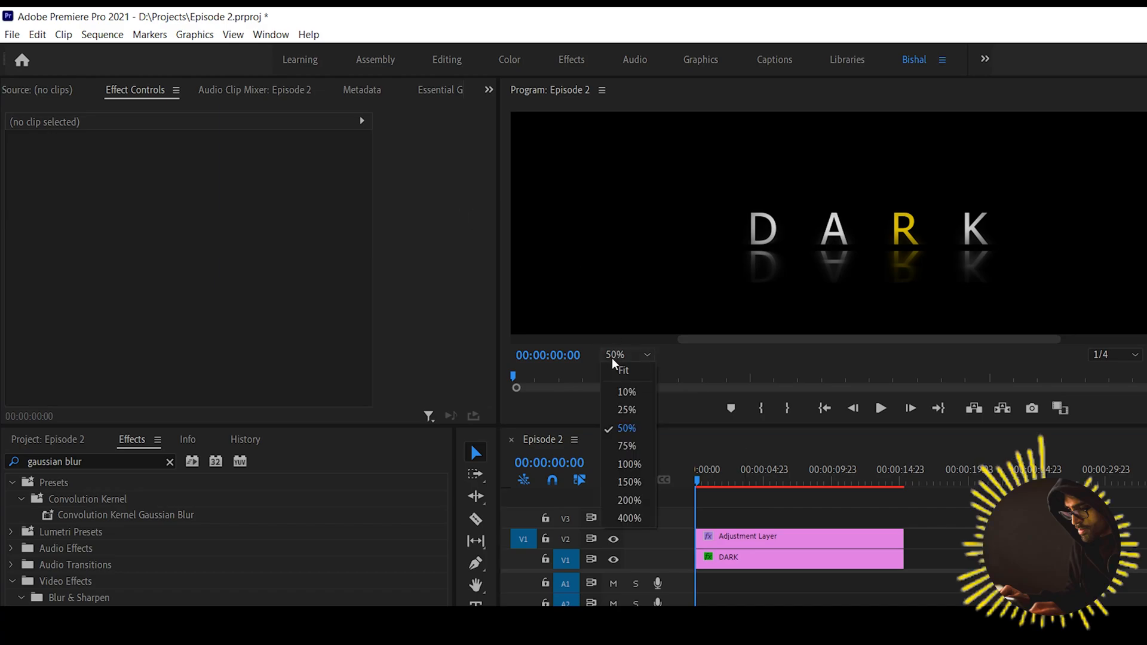
pyautogui.click(621, 371)
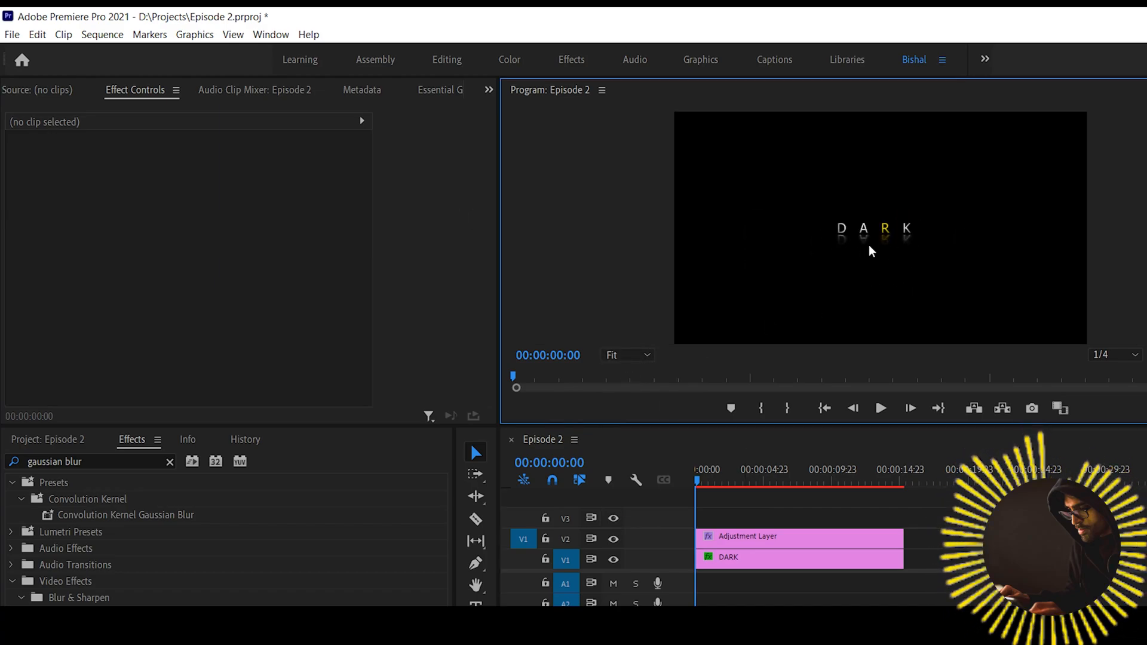
pyautogui.click(627, 355)
pyautogui.click(621, 427)
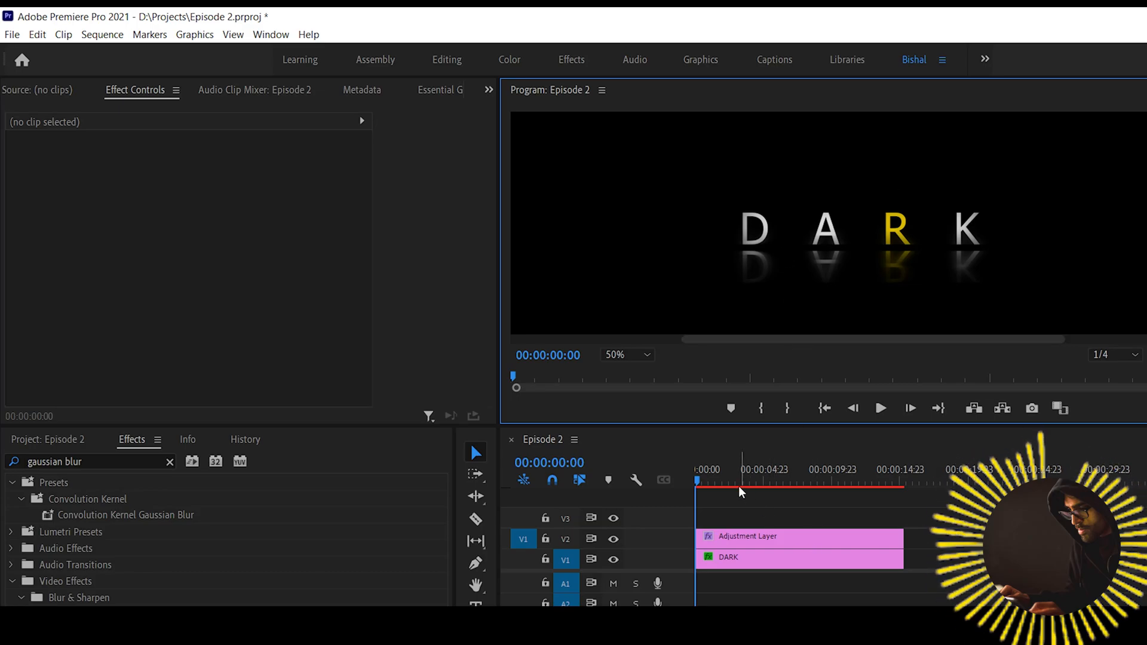
pyautogui.click(804, 536)
pyautogui.click(645, 355)
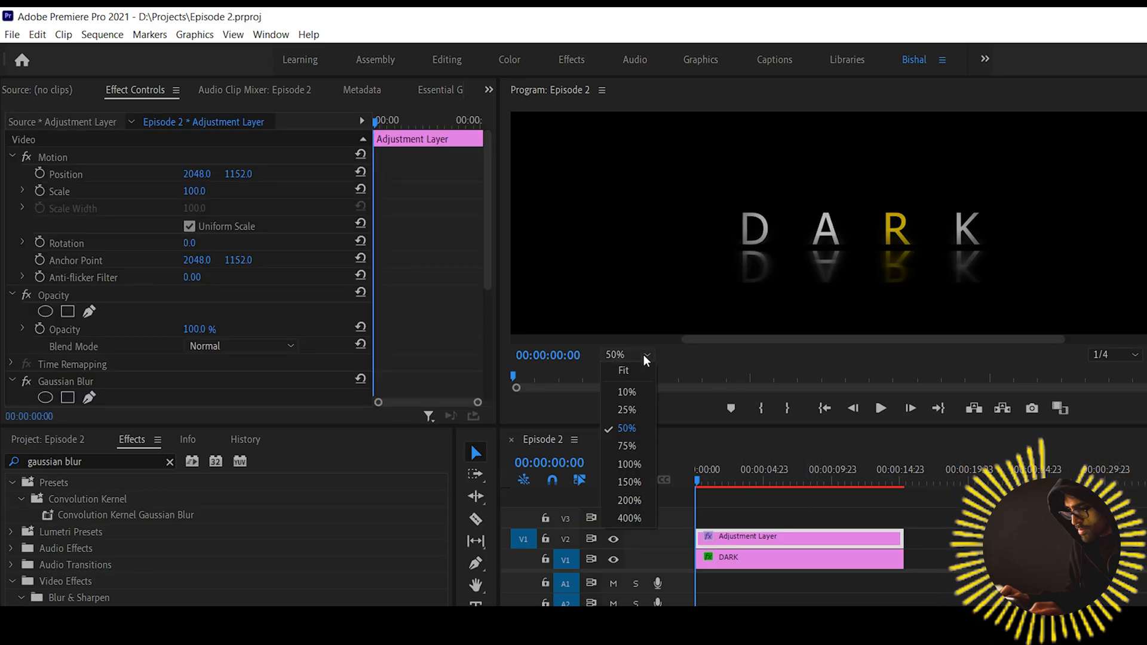
pyautogui.click(639, 375)
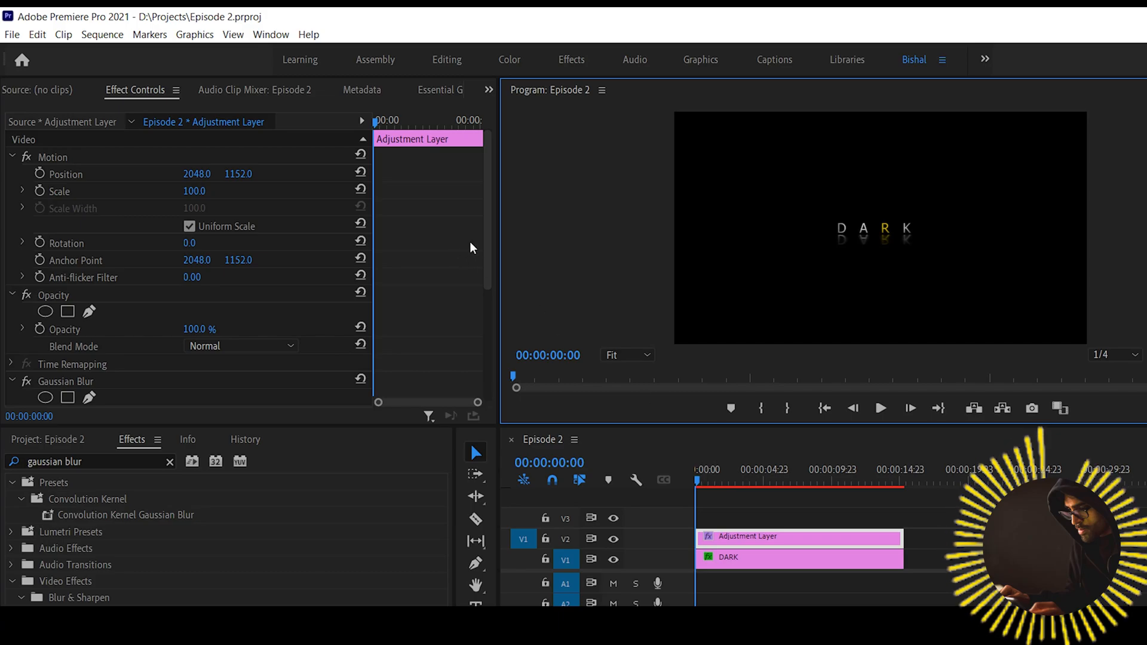
# Keyframe the DARK clip's Mirror Reflection Center with a vertical value of 1142 at the clip start and at 00:00:03:03
pyautogui.click(751, 565)
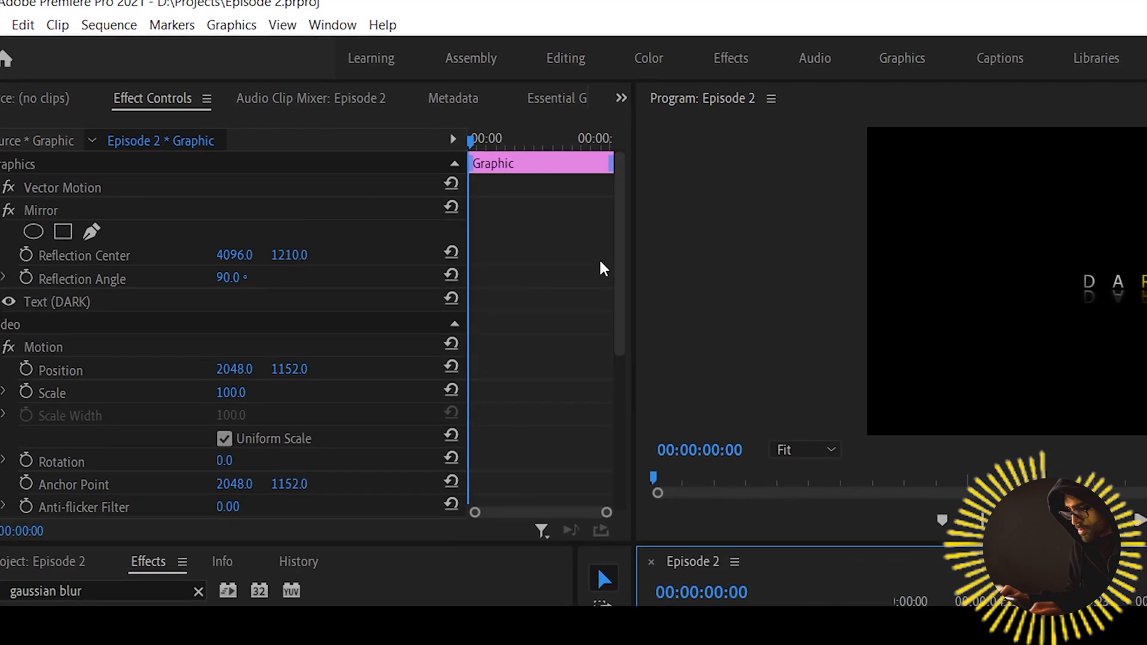
pyautogui.click(53, 278)
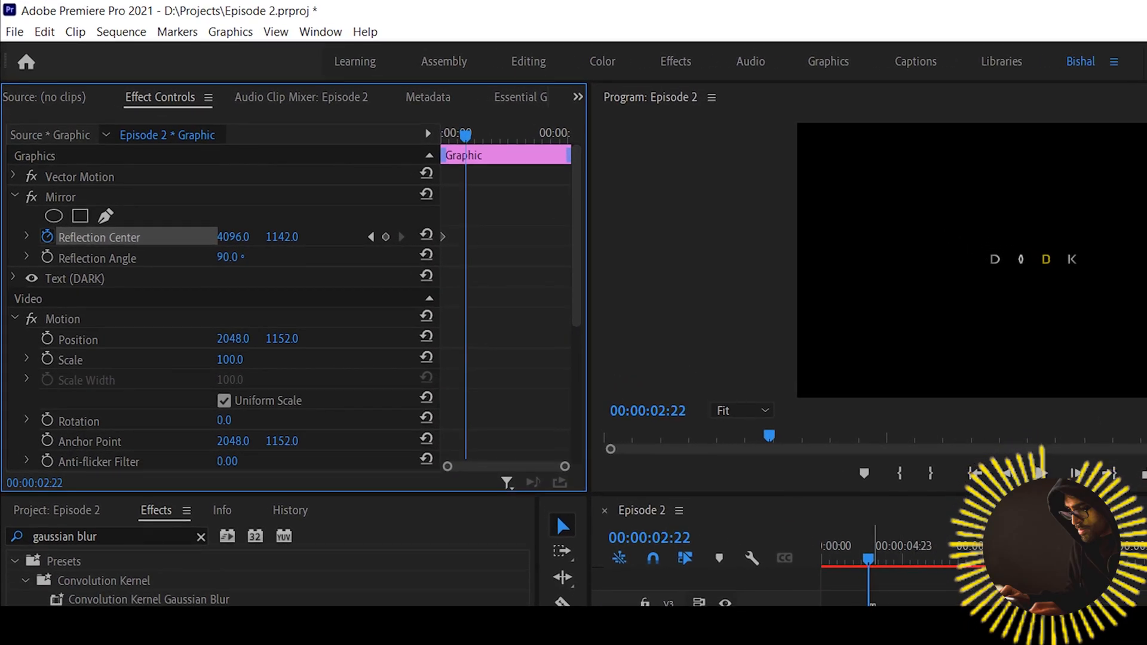
pyautogui.hotkey('shift', 'Right')
pyautogui.click(387, 237)
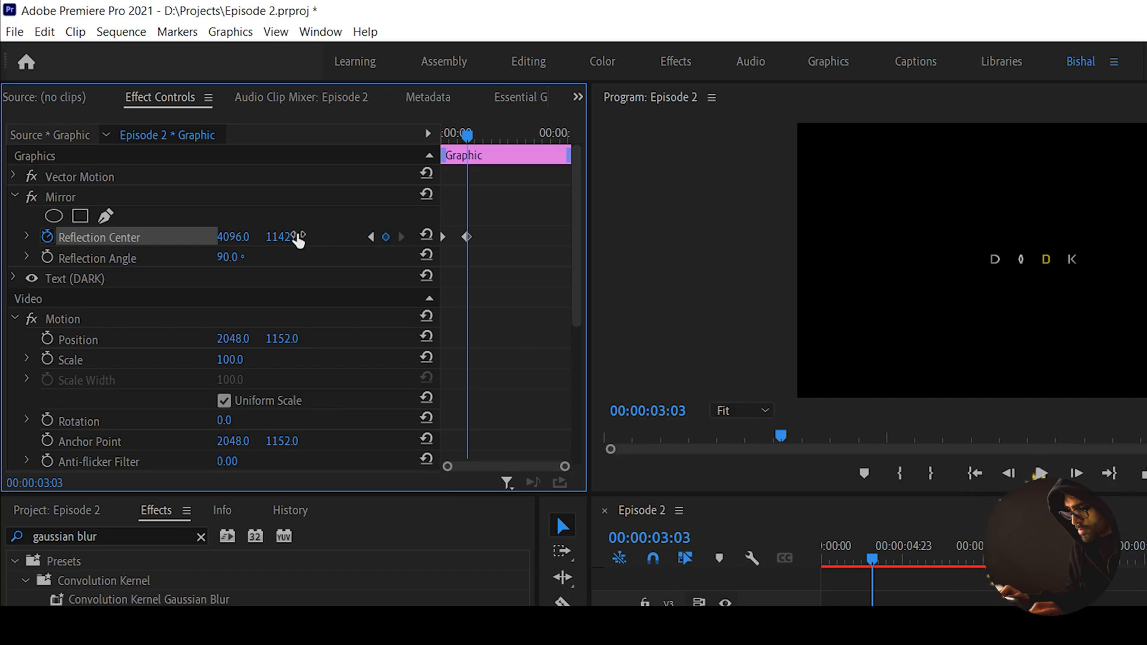
# Set the vertical Reflection Center value of the 00:00:03:03 keyframe to 1210
pyautogui.click(282, 237)
pyautogui.write('1189')
pyautogui.press('Return')
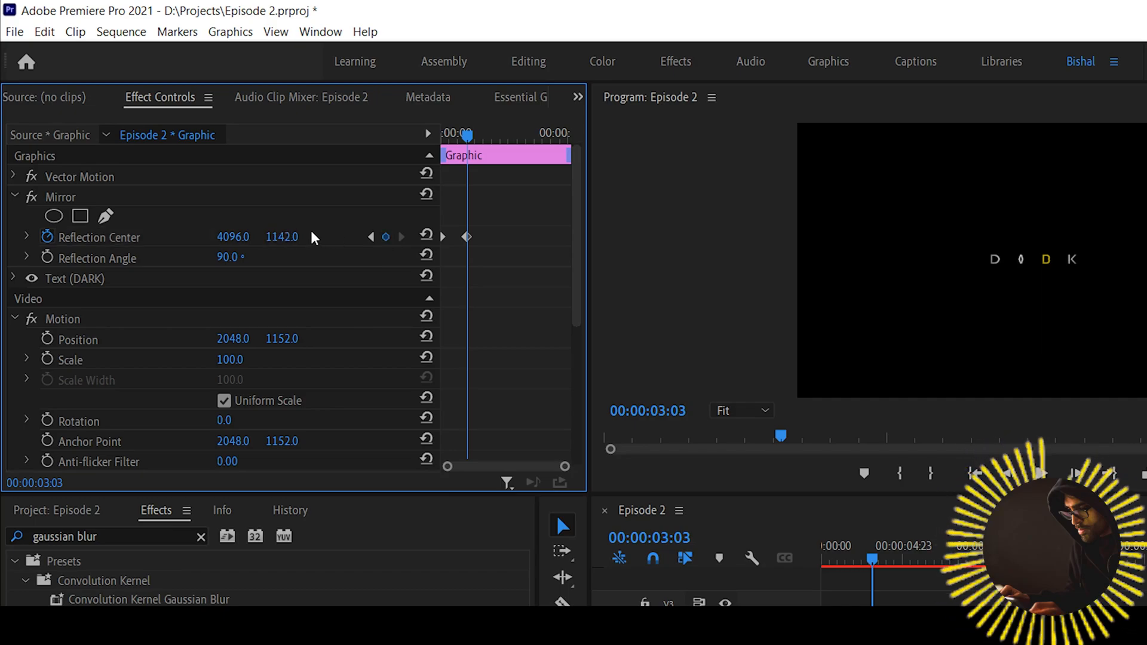
pyautogui.moveTo(248, 237); pyautogui.dragTo(262, 237)
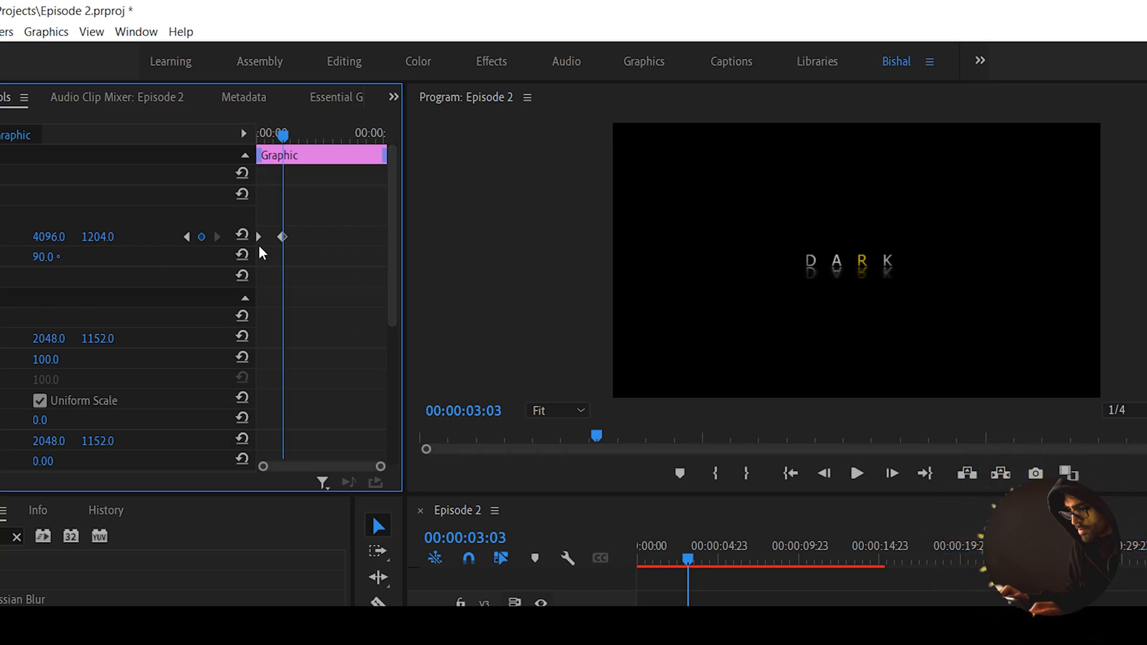
pyautogui.click(98, 237)
pyautogui.write('1265')
pyautogui.press('Return')
pyautogui.click(103, 236)
pyautogui.write('1210')
pyautogui.press('Return')
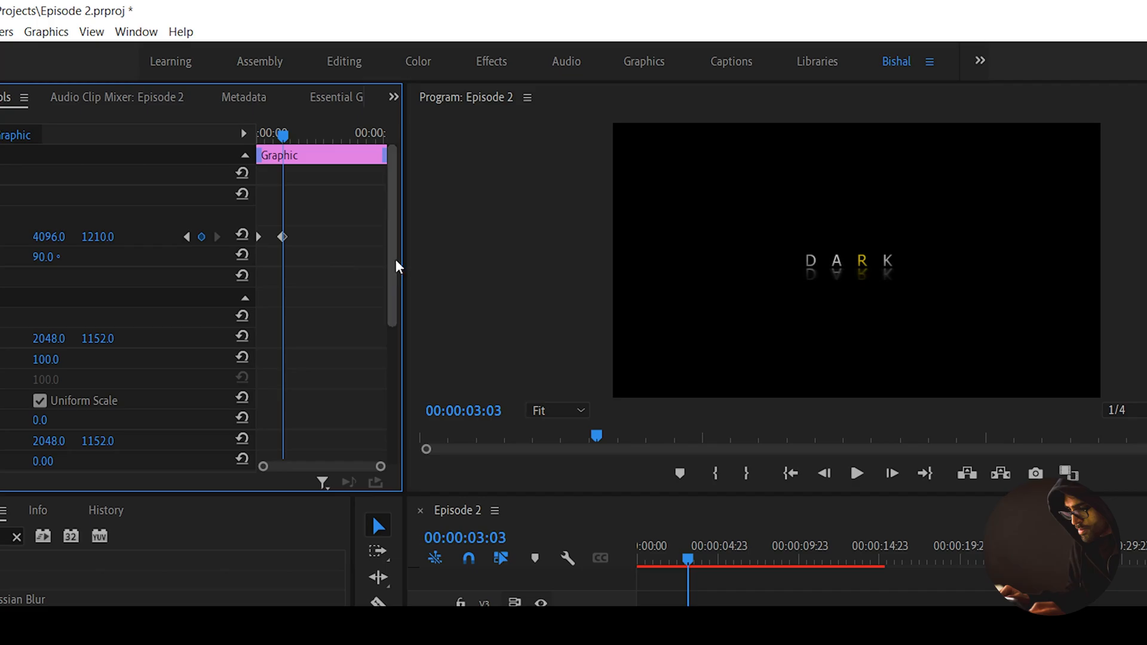
# Apply Ease In temporal interpolation to the Reflection Center keyframe at 00:00:03:03
pyautogui.click(282, 237)
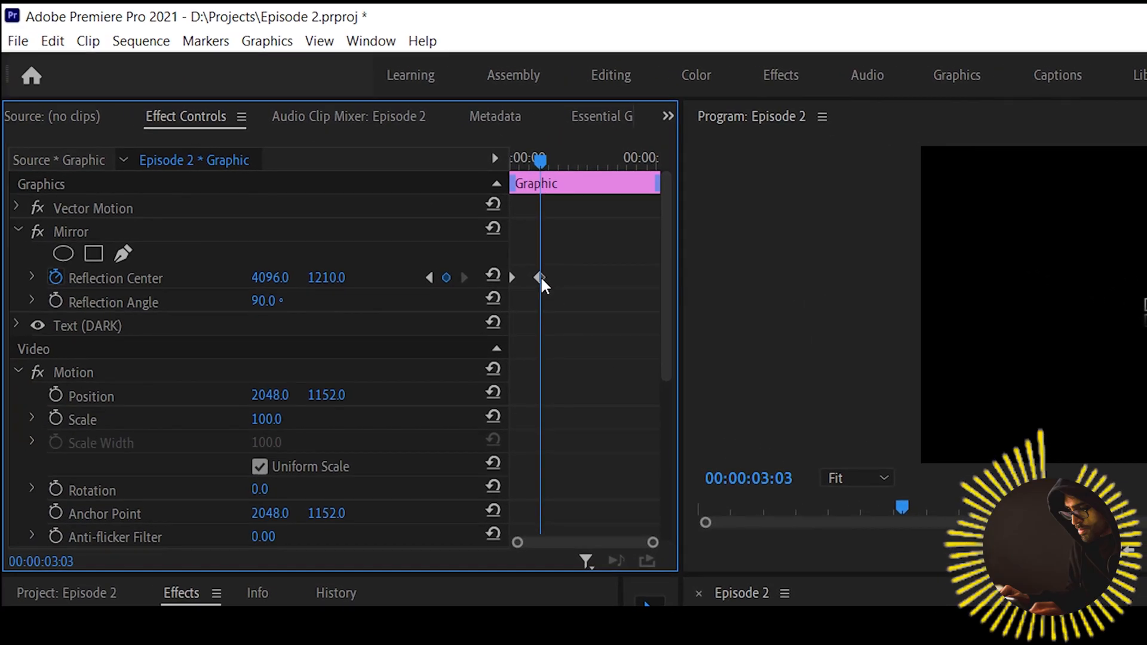
pyautogui.rightClick(540, 277)
pyautogui.moveTo(689, 445)
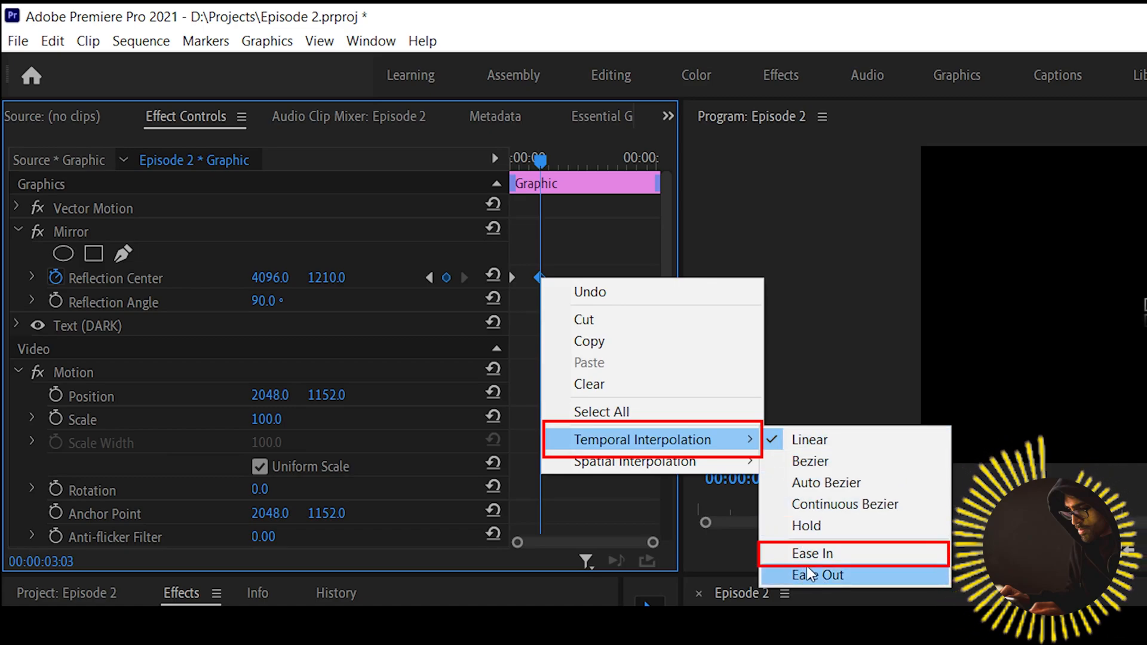
pyautogui.click(834, 559)
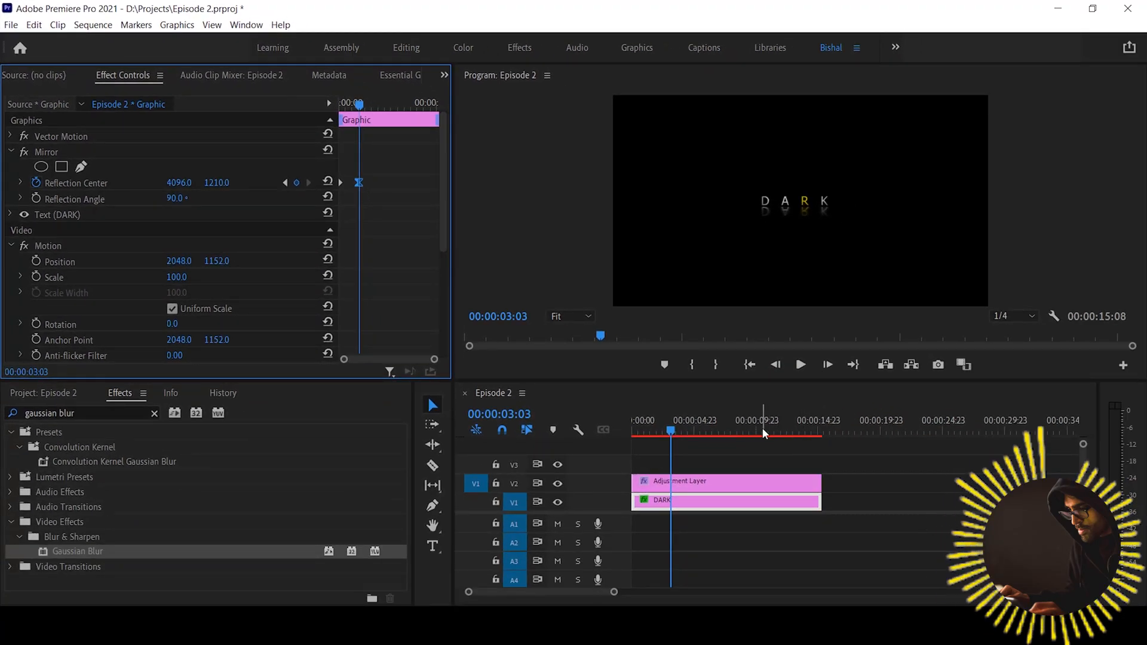
# Add a Reflection Center keyframe at 00:00:11:08 holding 1210 and set its temporal interpolation to Linear
pyautogui.click(775, 434)
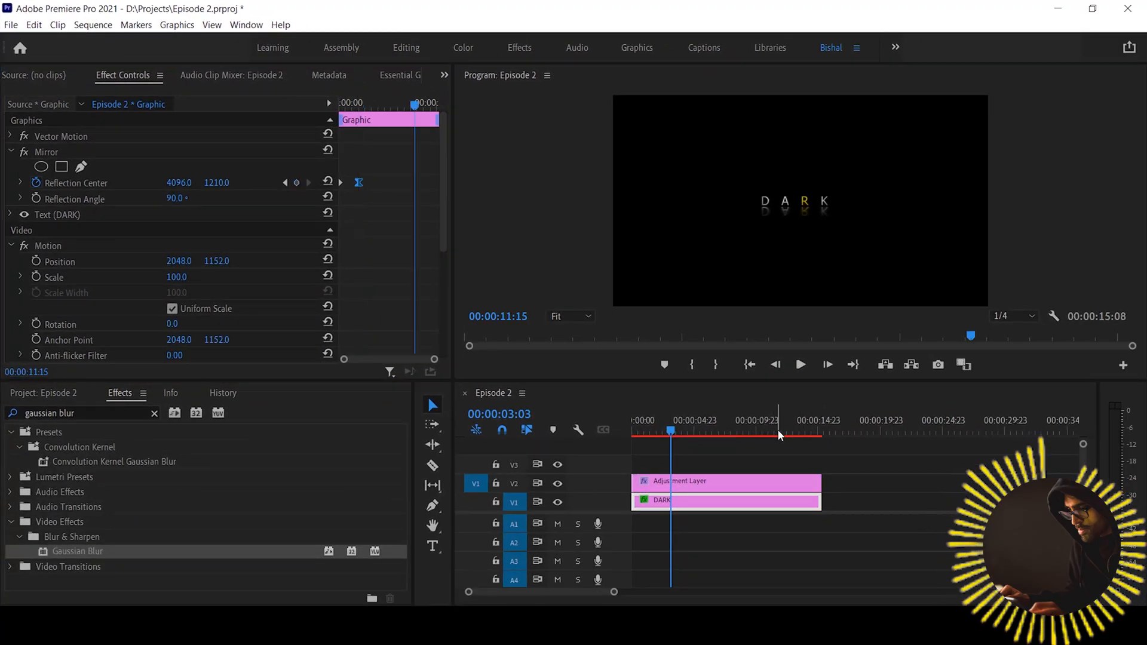
pyautogui.moveTo(779, 434); pyautogui.dragTo(775, 435)
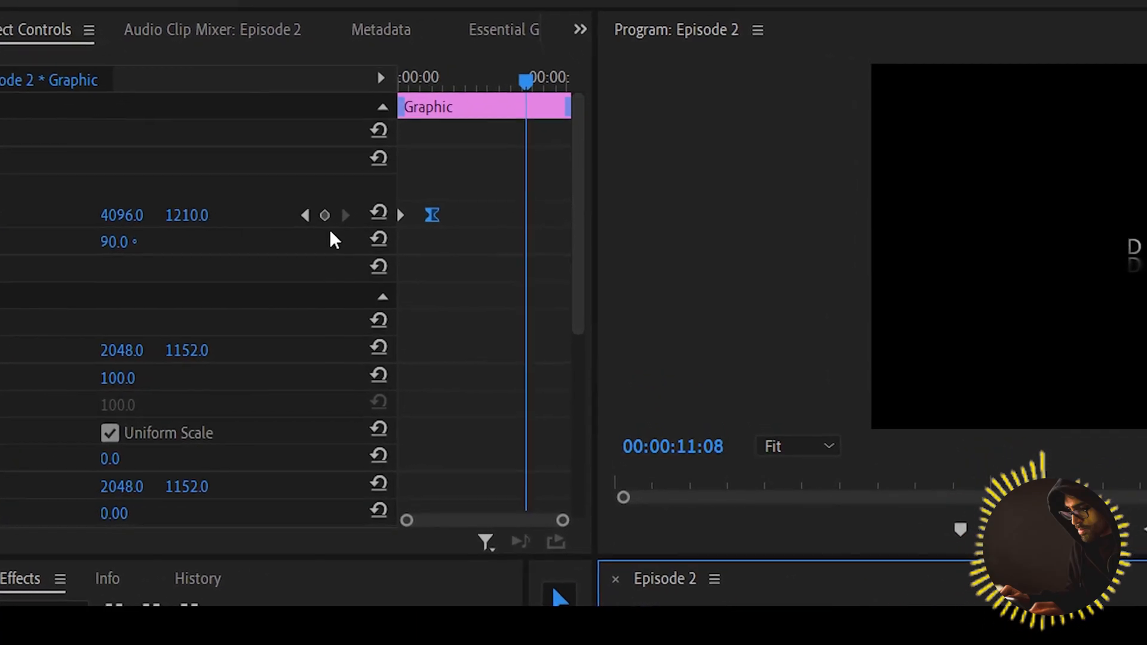
pyautogui.click(298, 202)
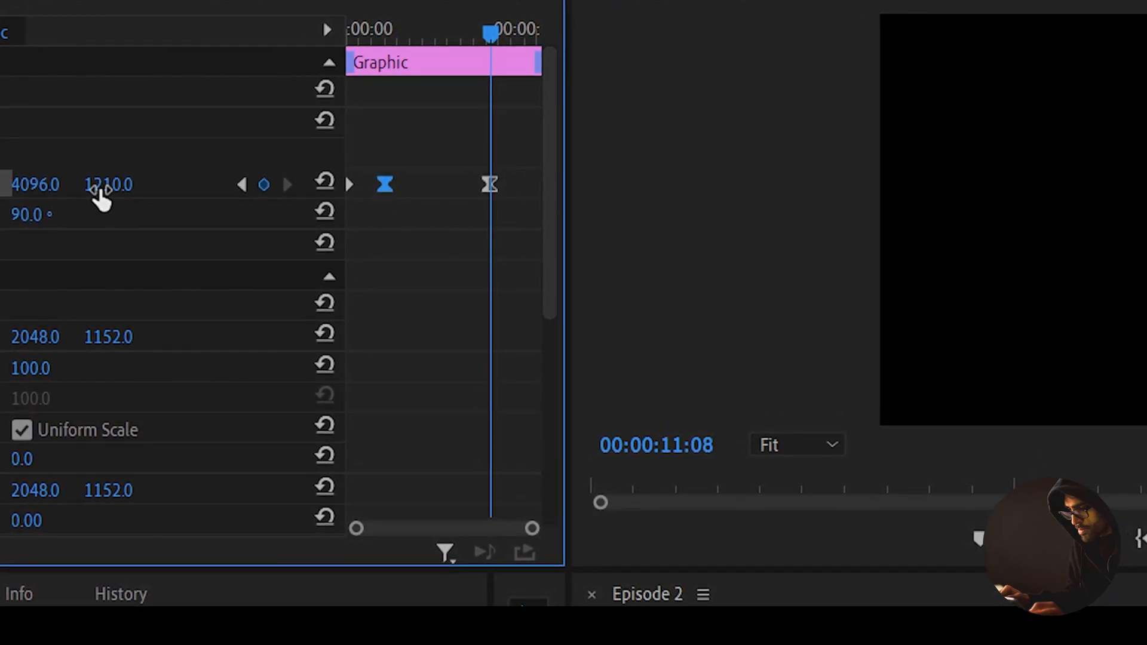
pyautogui.rightClick(490, 187)
pyautogui.moveTo(639, 398)
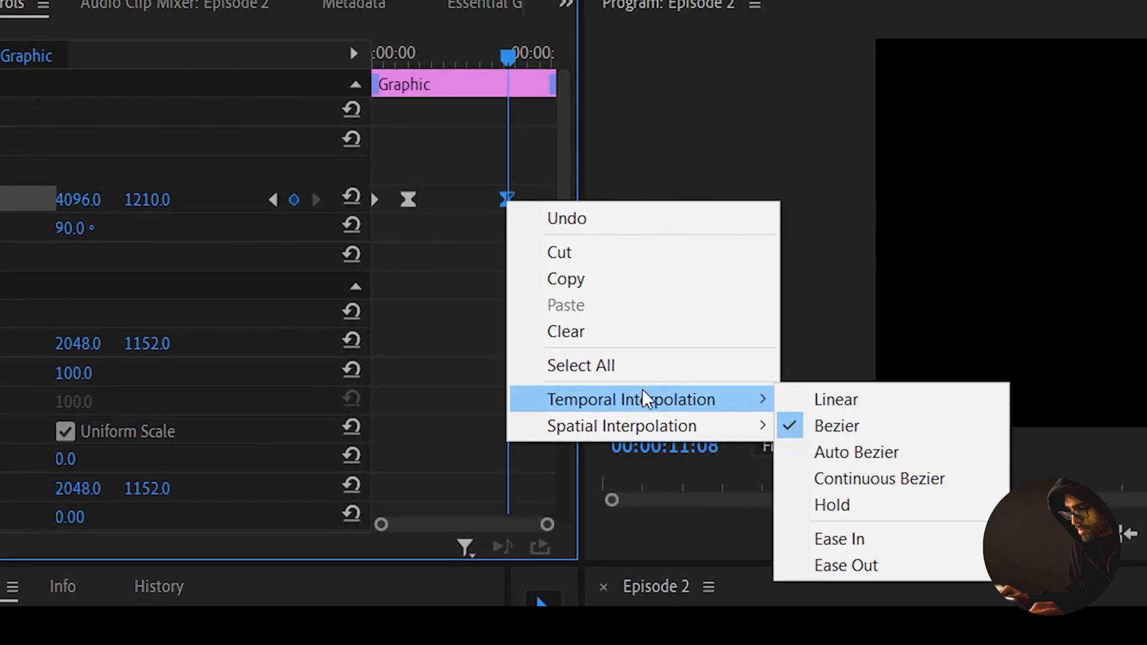
pyautogui.click(827, 399)
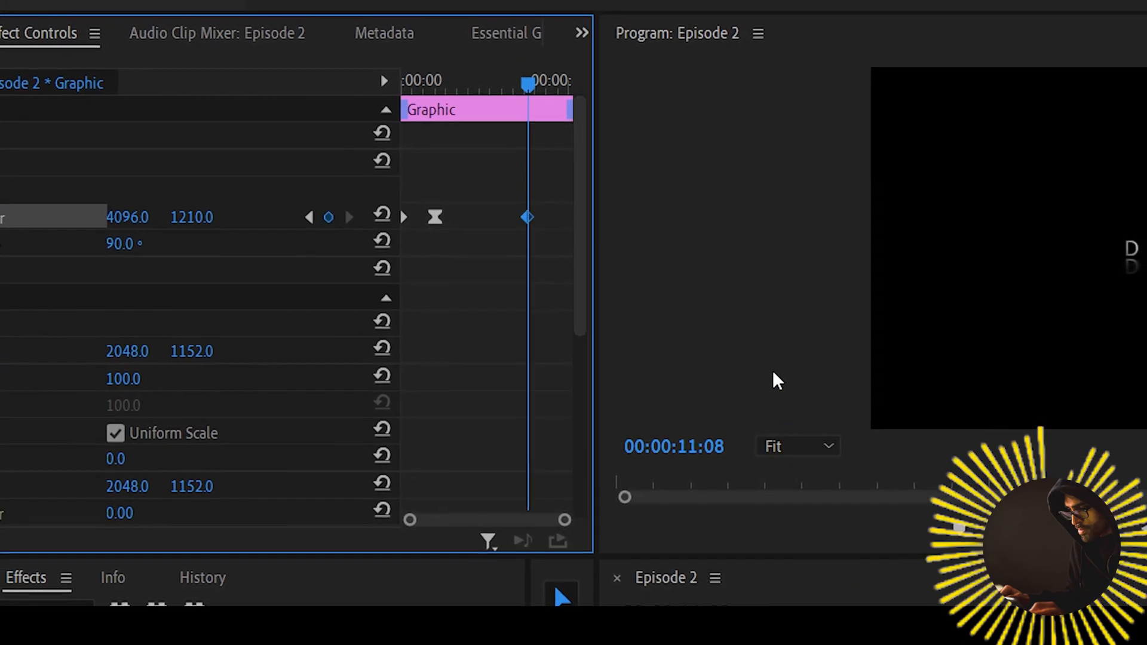
# Add a Reflection Center keyframe at 00:00:14:19 with a vertical value of 1142
pyautogui.moveTo(1055, 617); pyautogui.dragTo(1146, 618)
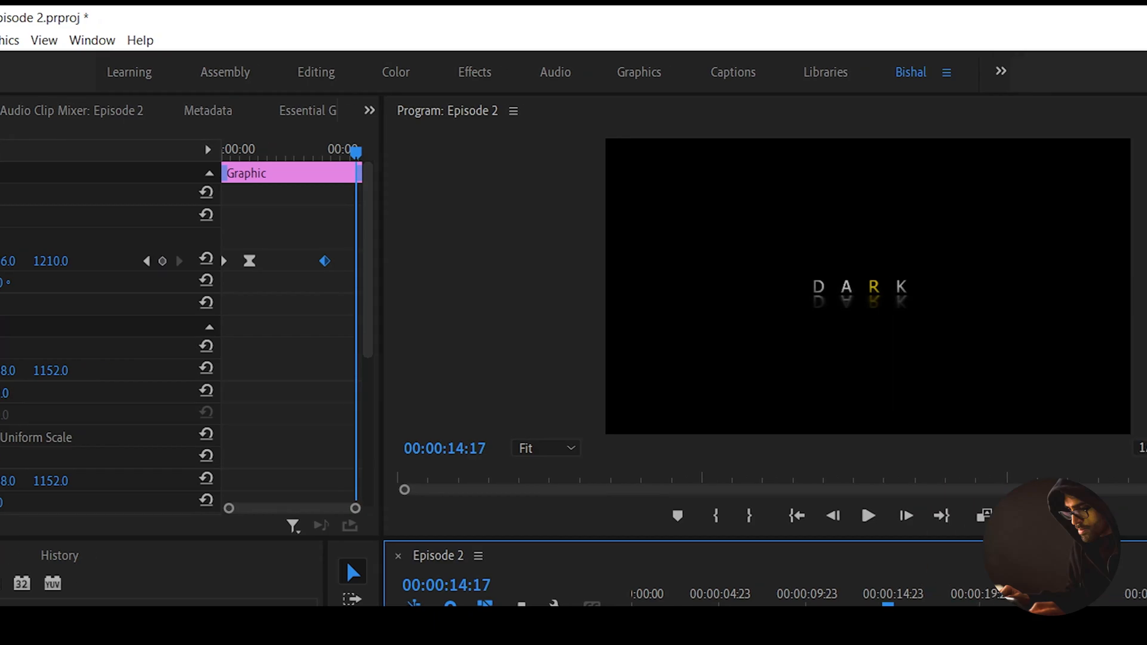
pyautogui.press('Right')
pyautogui.press('Right')
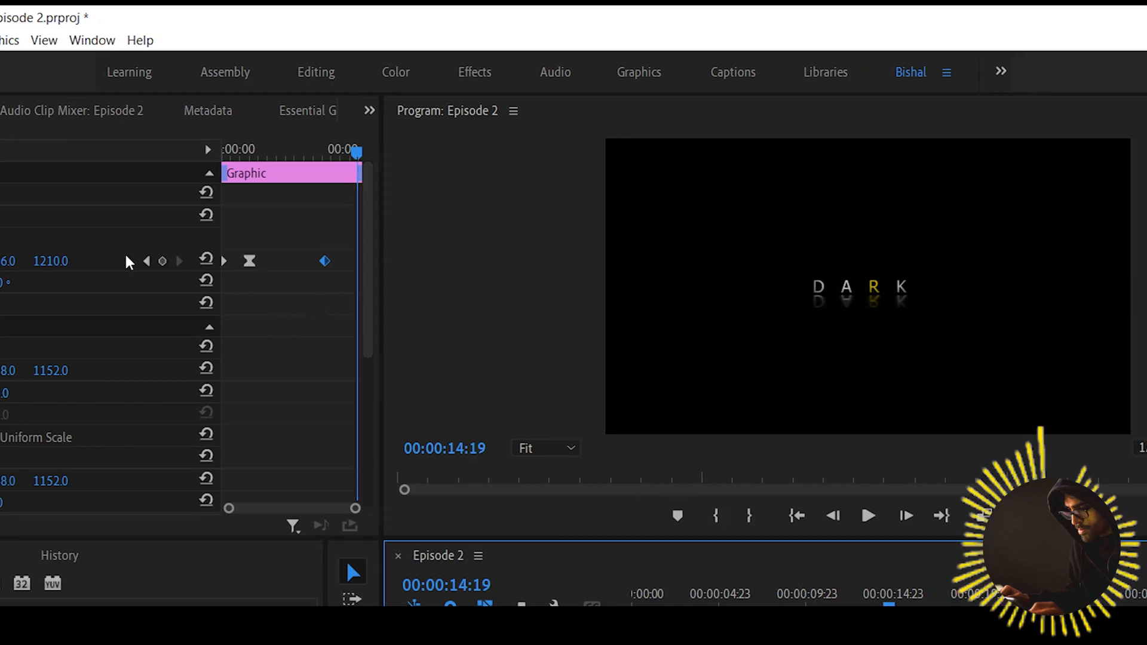
pyautogui.click(161, 264)
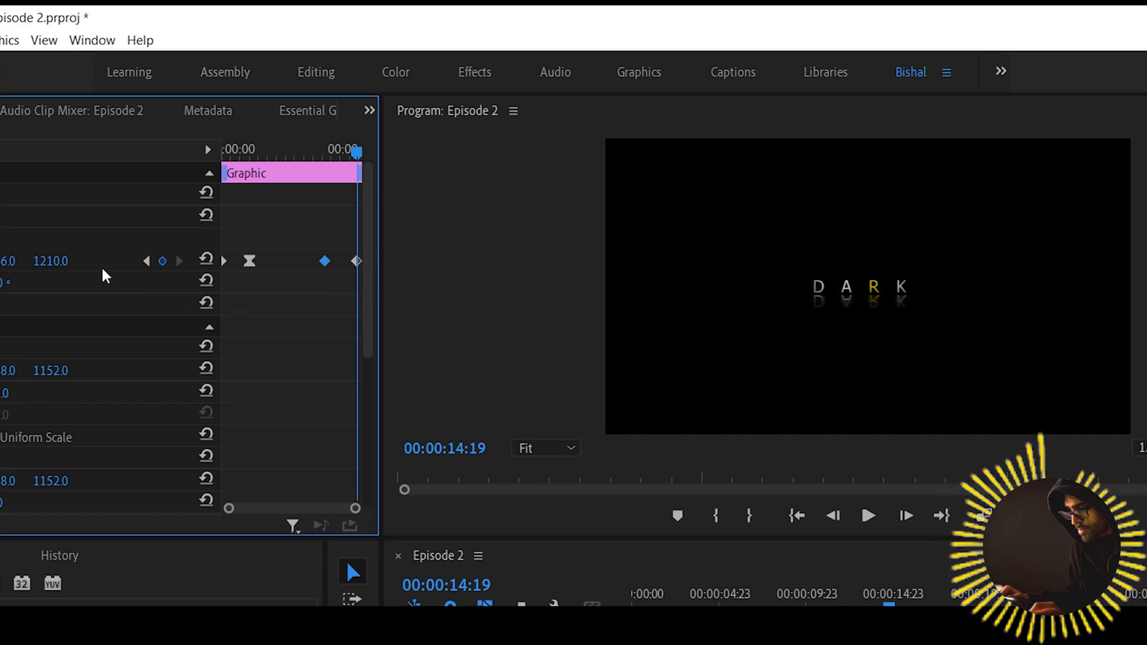
pyautogui.click(55, 261)
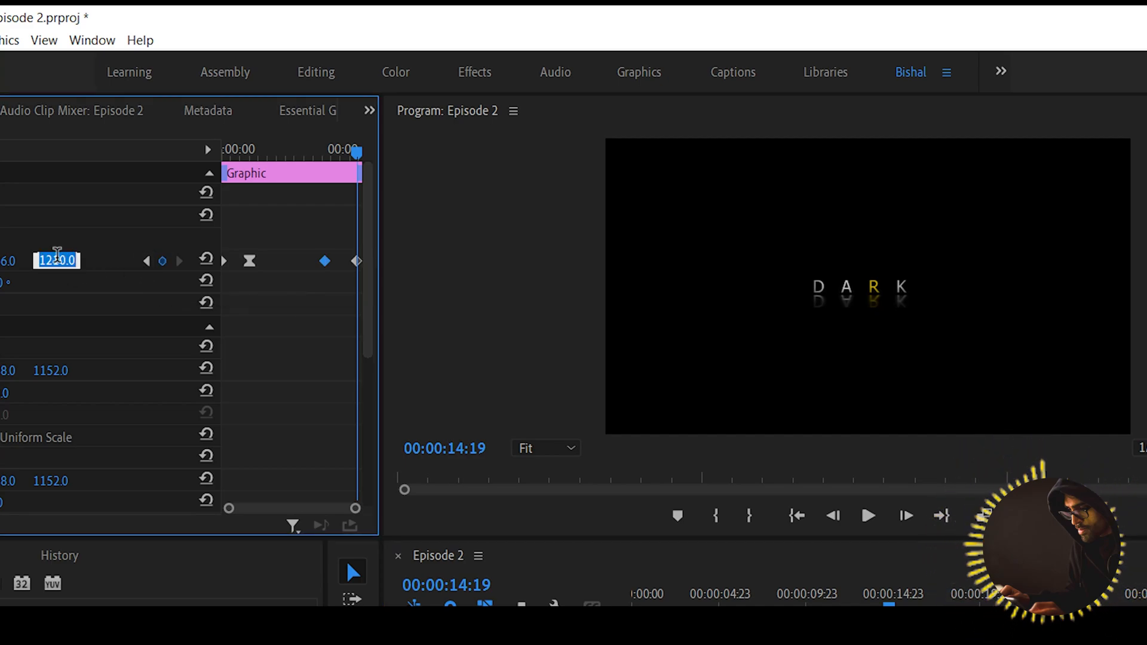
pyautogui.write('11')
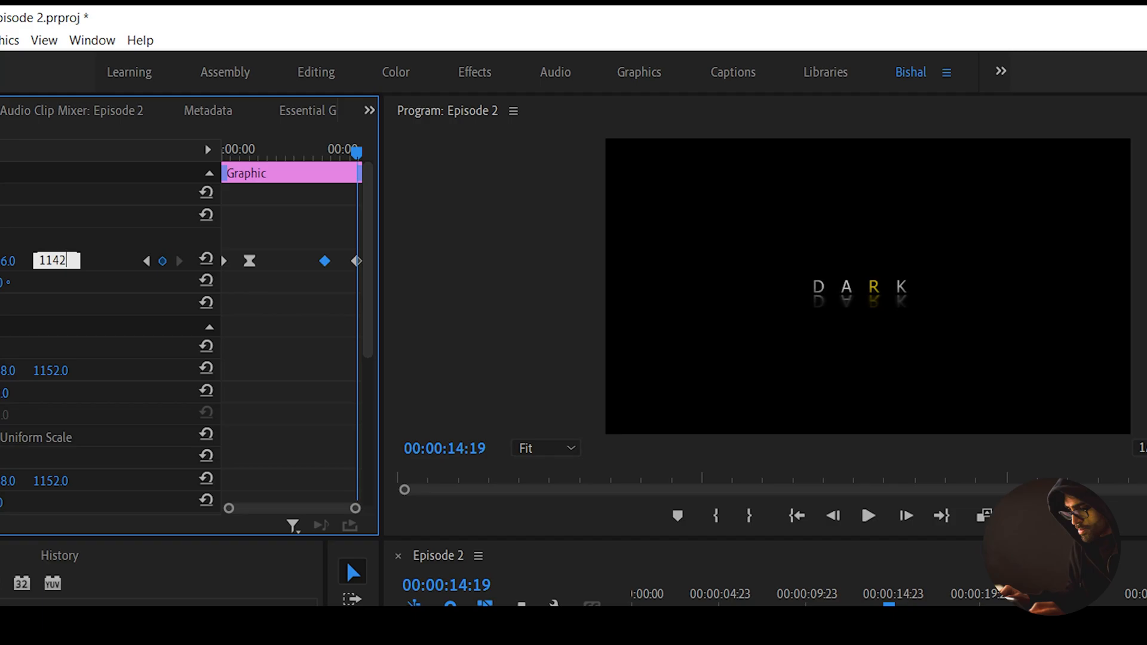
pyautogui.write('42')
pyautogui.press('Return')
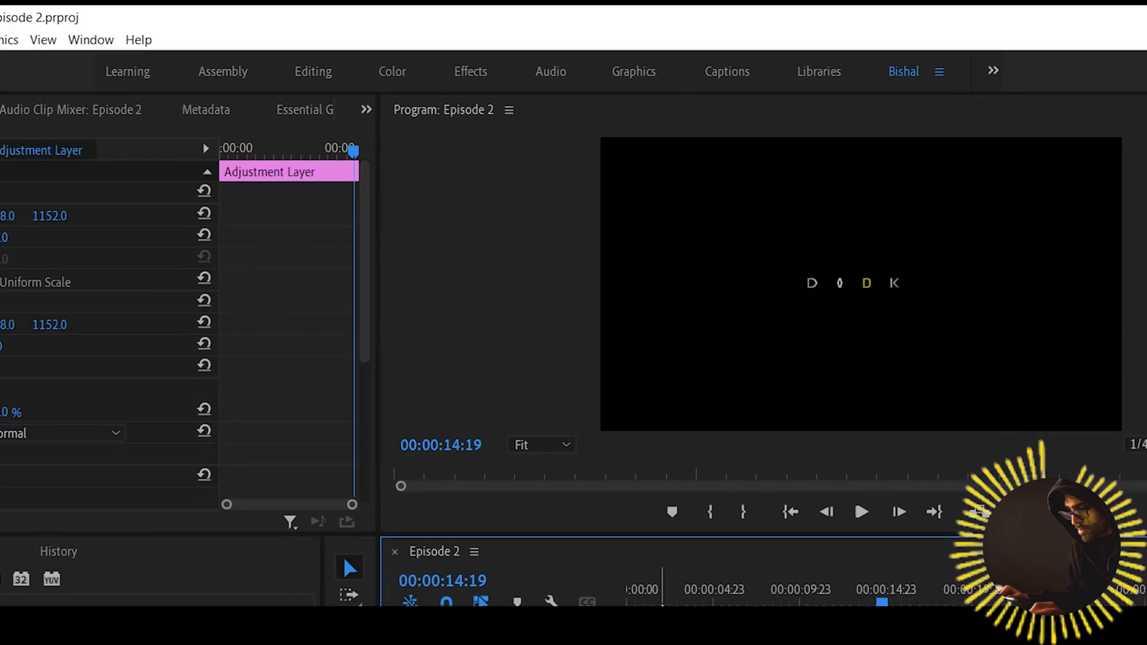
# Play back the animated title from the start of the sequence
pyautogui.moveTo(662, 605); pyautogui.dragTo(608, 620)
pyautogui.press('space')
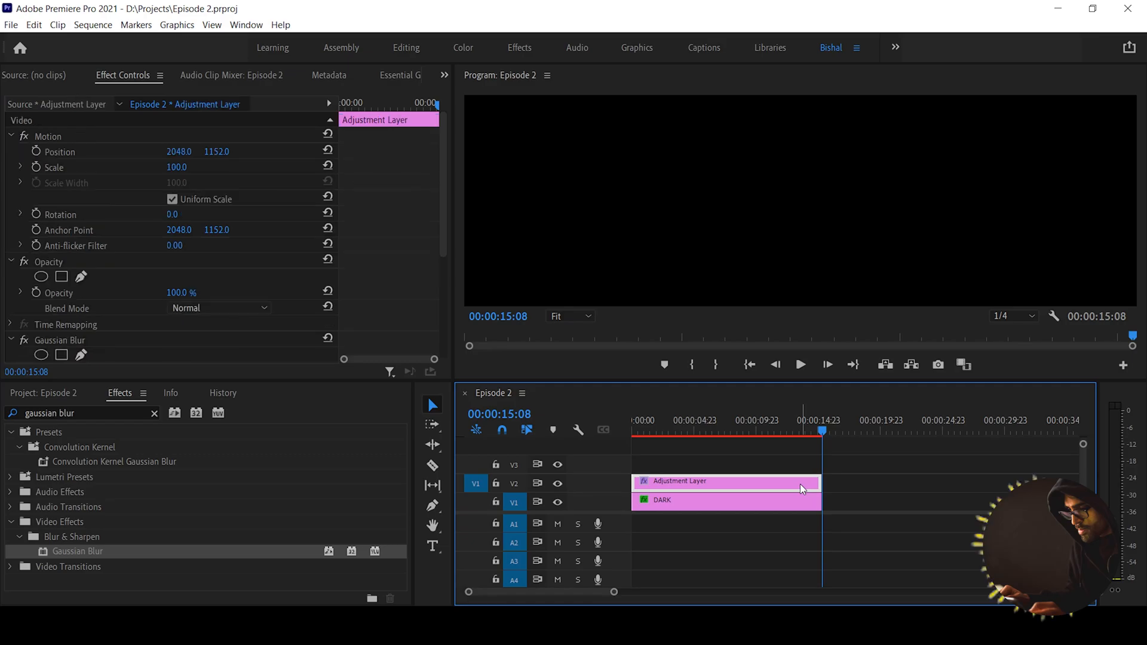
# Nest the Adjustment Layer and DARK clips together into a sequence named Title
pyautogui.moveTo(844, 501); pyautogui.dragTo(743, 484)
pyautogui.rightClick(742, 484)
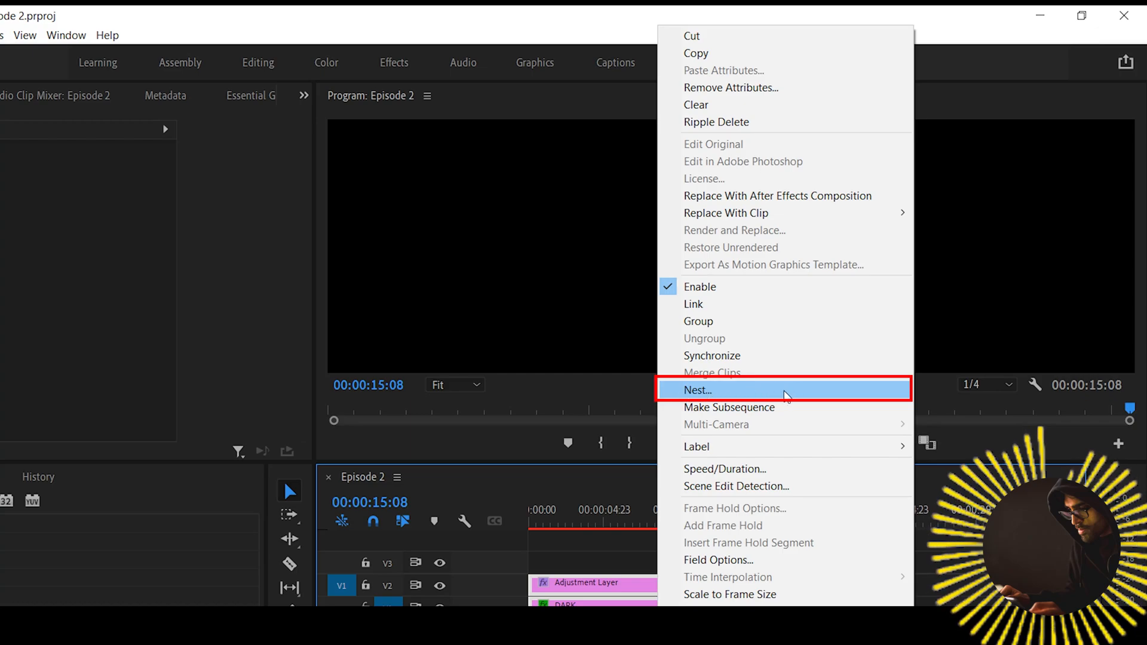
pyautogui.click(800, 392)
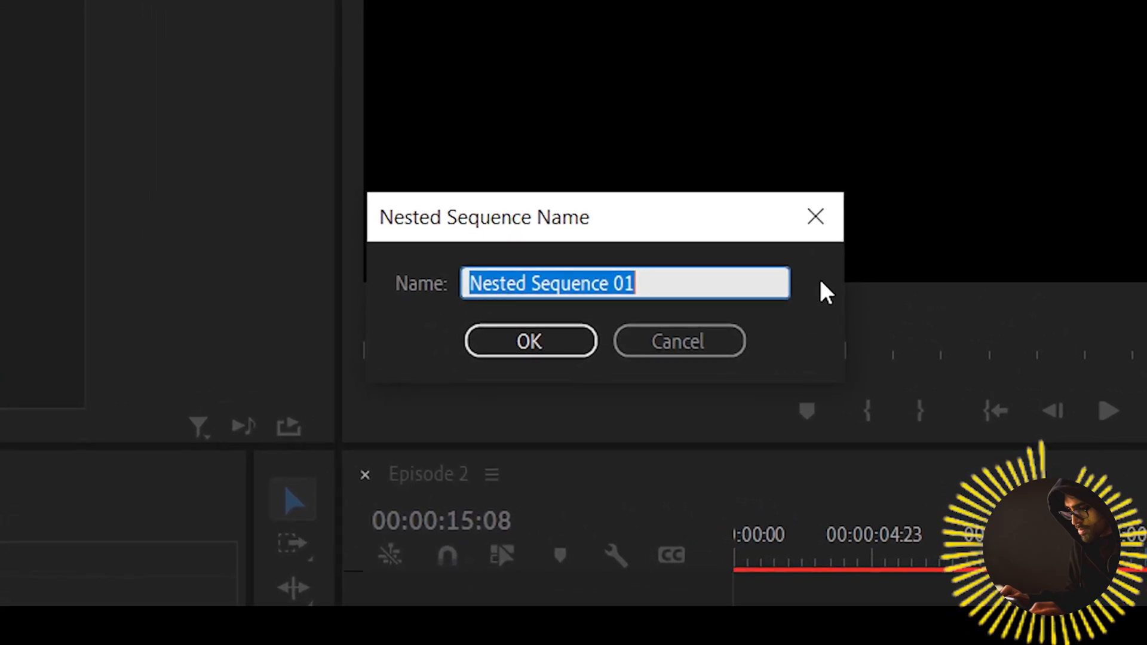
pyautogui.press('BackSpace')
pyautogui.write('titl')
pyautogui.press('BackSpace')
pyautogui.press('BackSpace')
pyautogui.press('BackSpace')
pyautogui.press('BackSpace')
pyautogui.write('Tit')
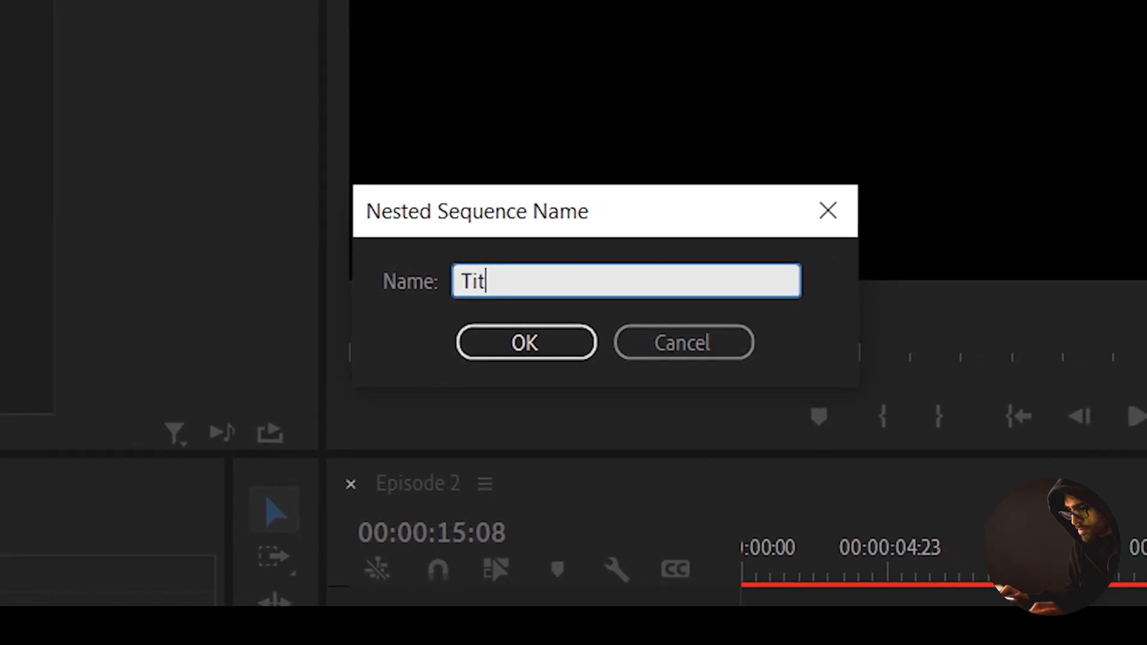
pyautogui.write('le')
pyautogui.press('Return')
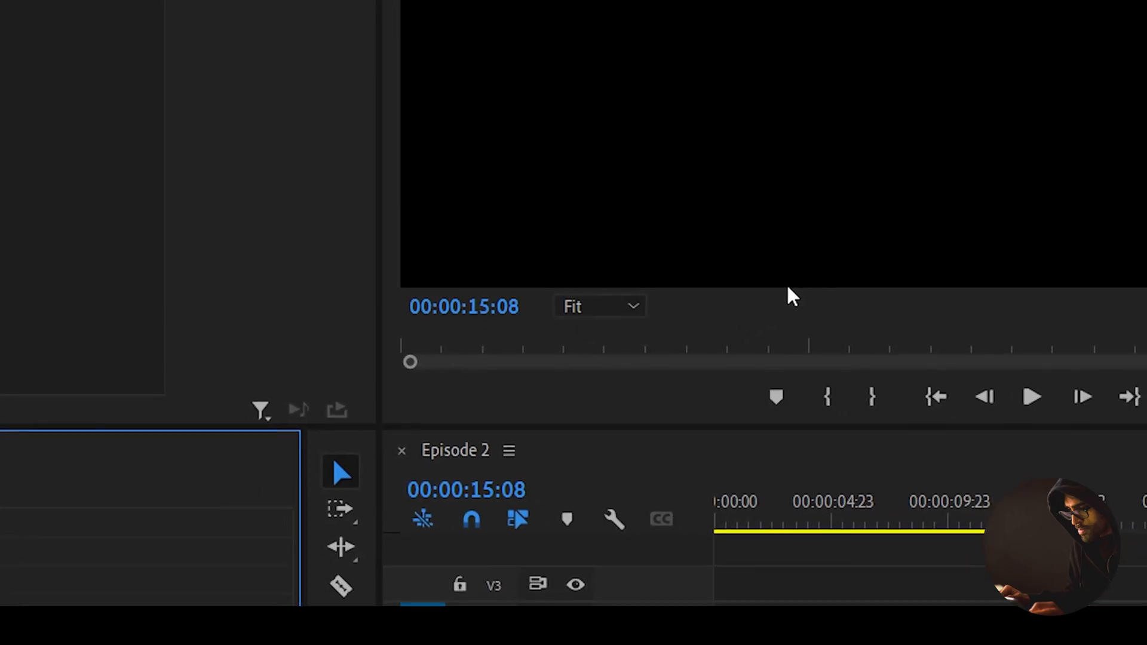
# Add a Scale keyframe of 100 to the nested Title clip at 00:00:00:00 and move the playhead to the clip's end
pyautogui.click(738, 500)
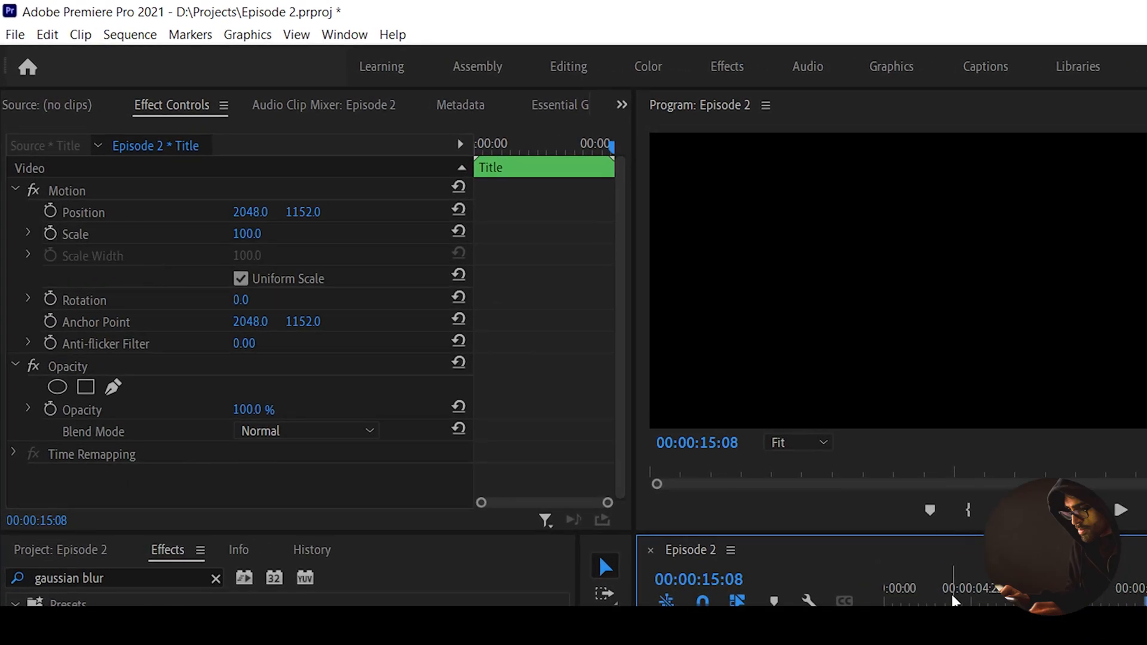
pyautogui.moveTo(954, 601); pyautogui.dragTo(836, 597)
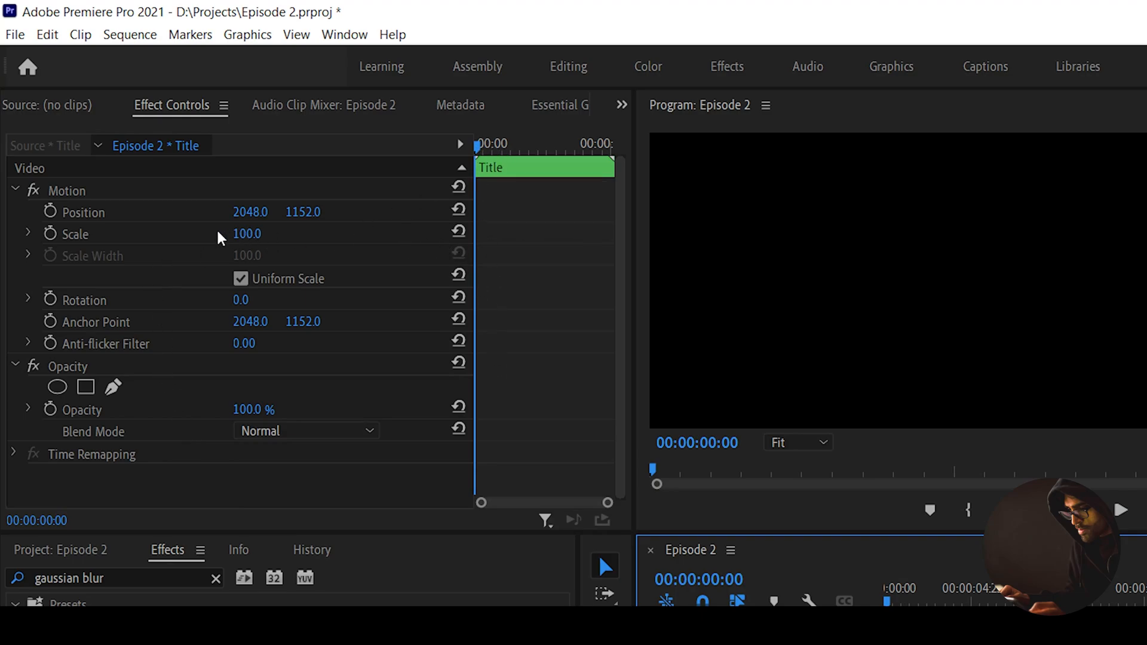
pyautogui.click(50, 233)
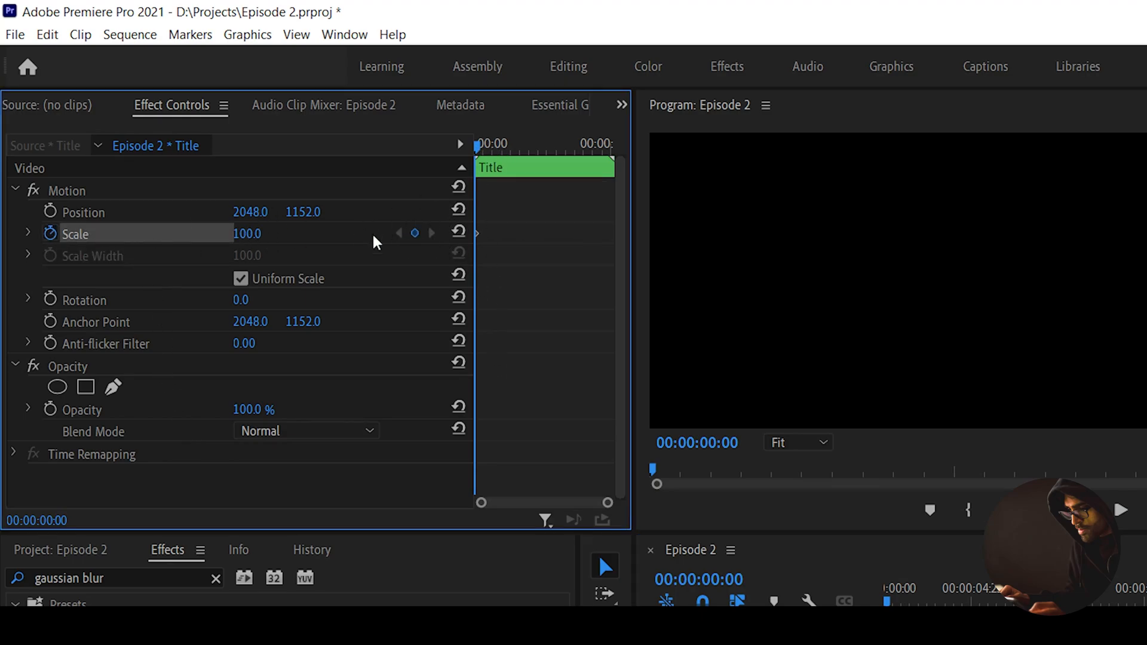
pyautogui.moveTo(478, 147); pyautogui.dragTo(621, 152)
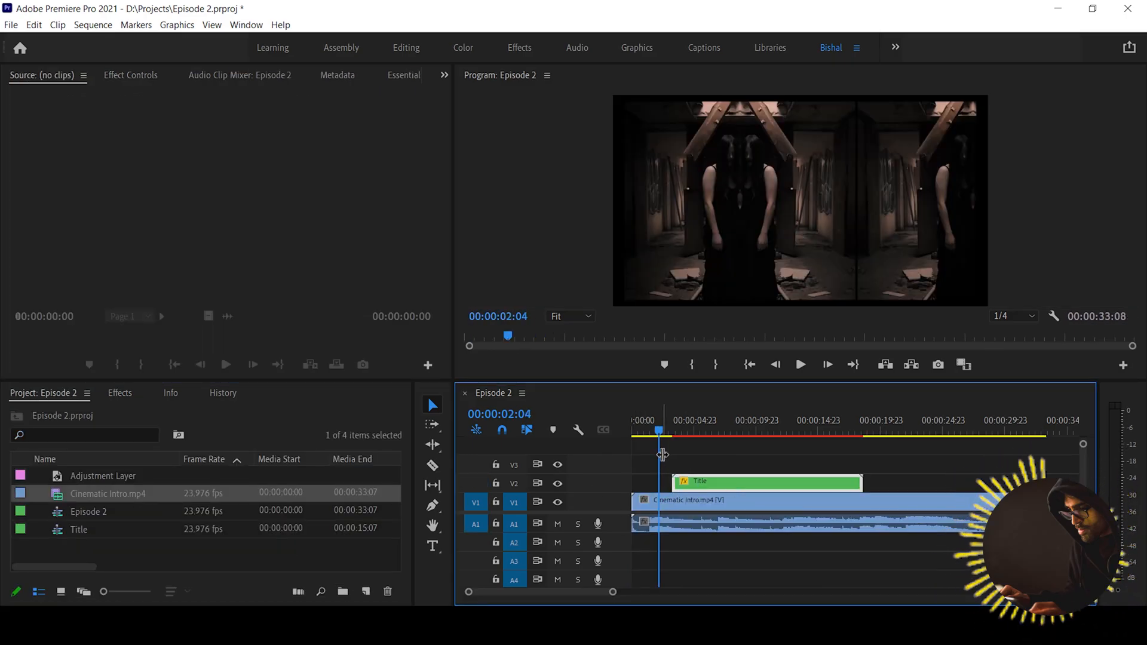
# Place the Title clip on V2 flush with the end of Cinematic Intro.mp4 and save the project
pyautogui.moveTo(659, 430); pyautogui.dragTo(716, 428)
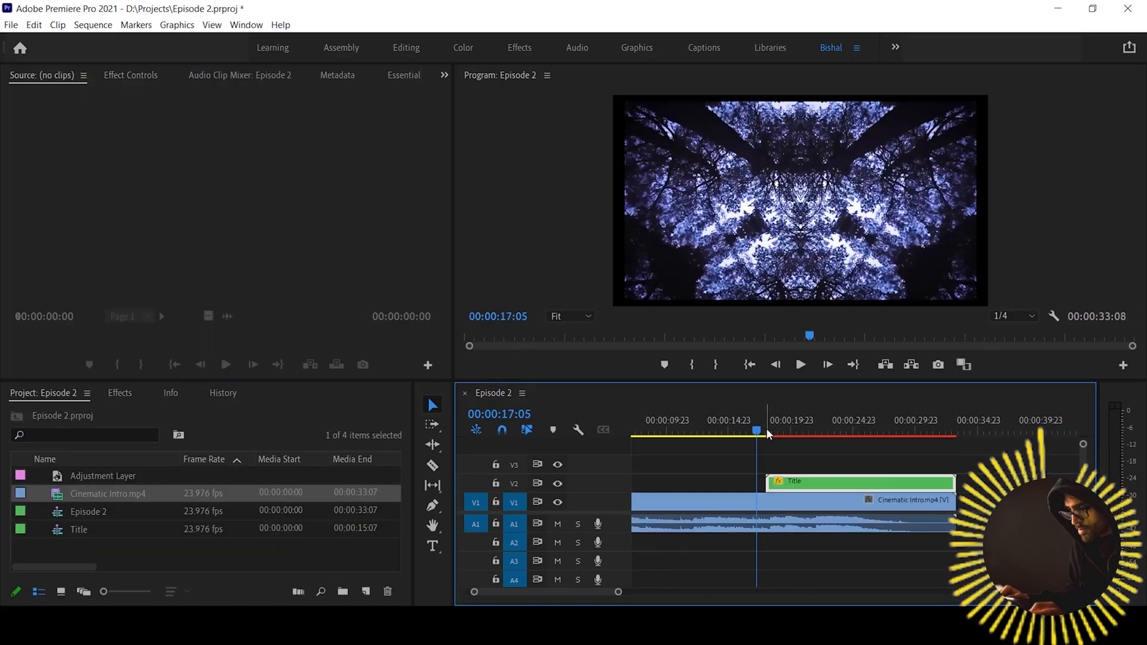
pyautogui.moveTo(760, 430); pyautogui.dragTo(770, 435)
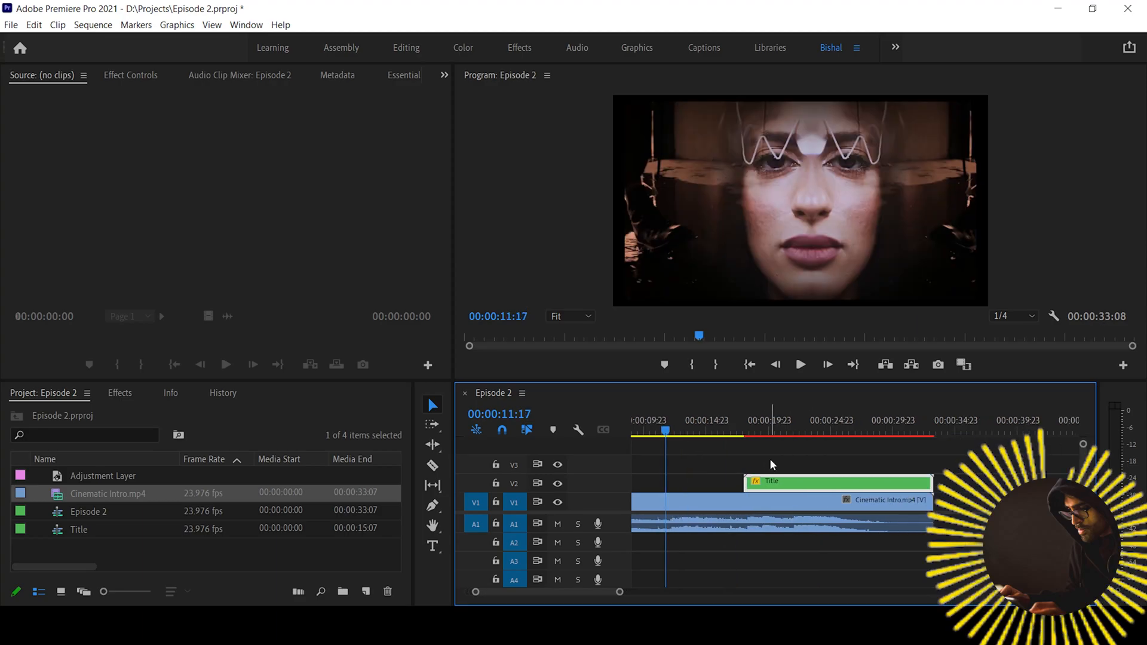
pyautogui.moveTo(666, 431); pyautogui.dragTo(729, 430)
pyautogui.hotkey('ctrl', 's')
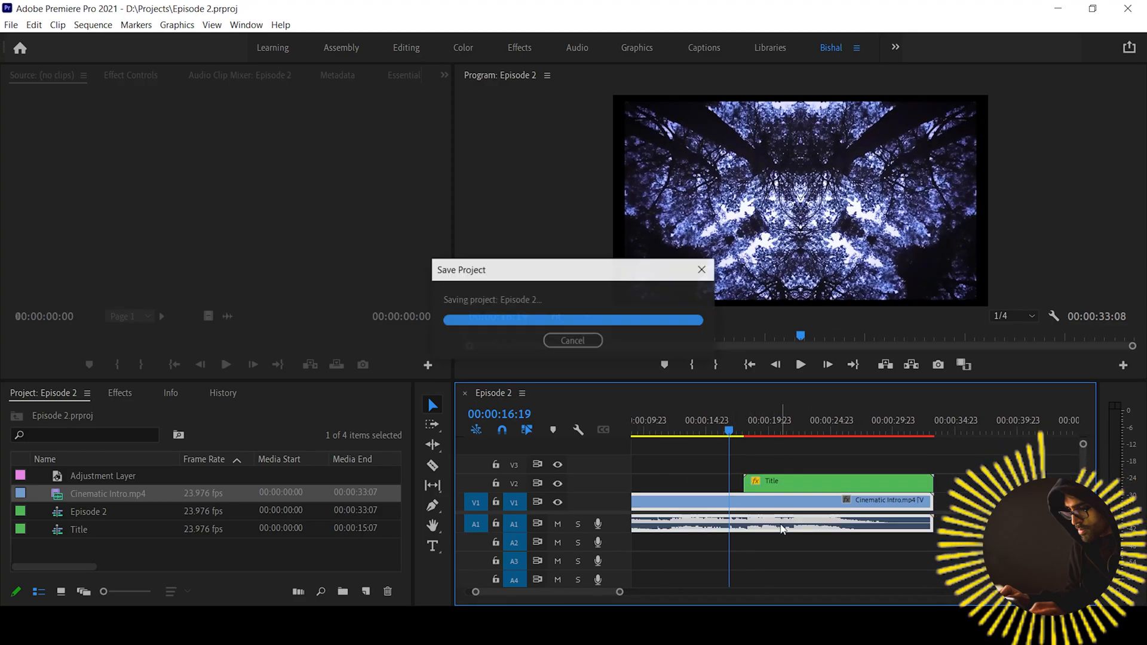
# Play the footage just before the title and inspect the Adjustment Layer's Gaussian Blur settings inside the nested Title sequence
pyautogui.press('space')
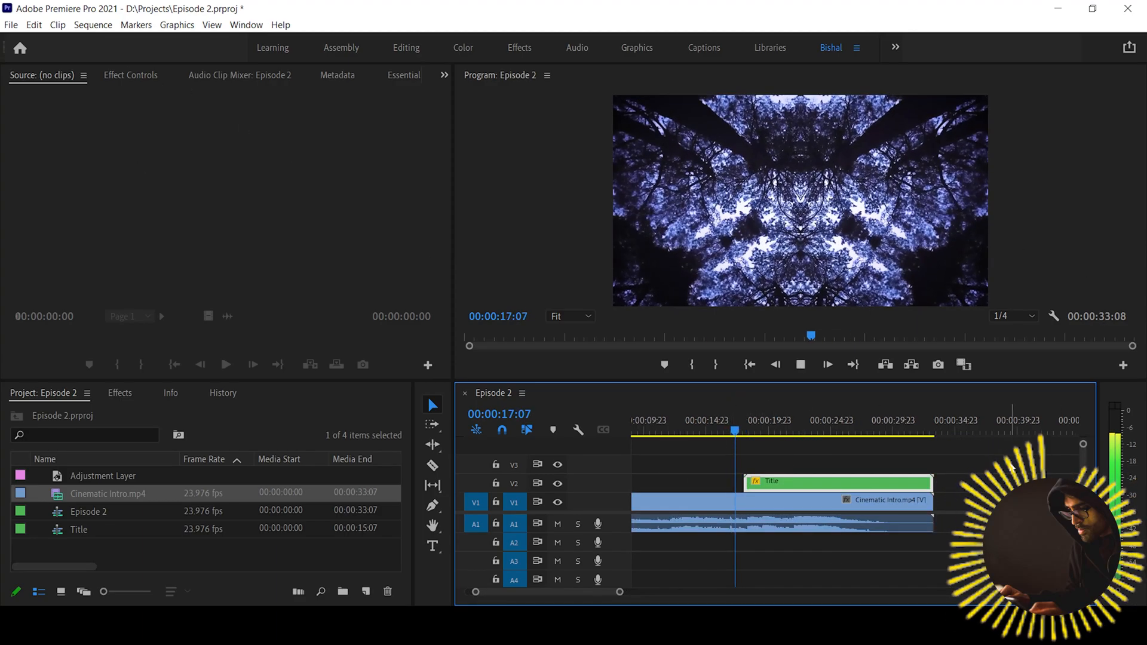
pyautogui.press('space')
pyautogui.doubleClick(852, 485)
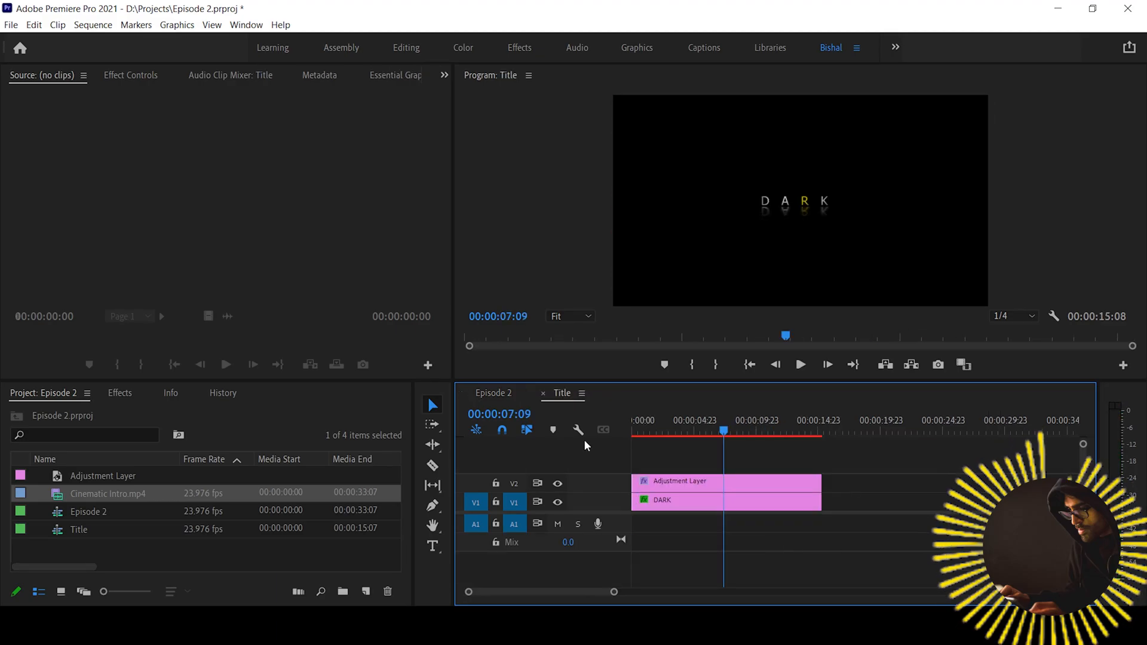
pyautogui.click(143, 78)
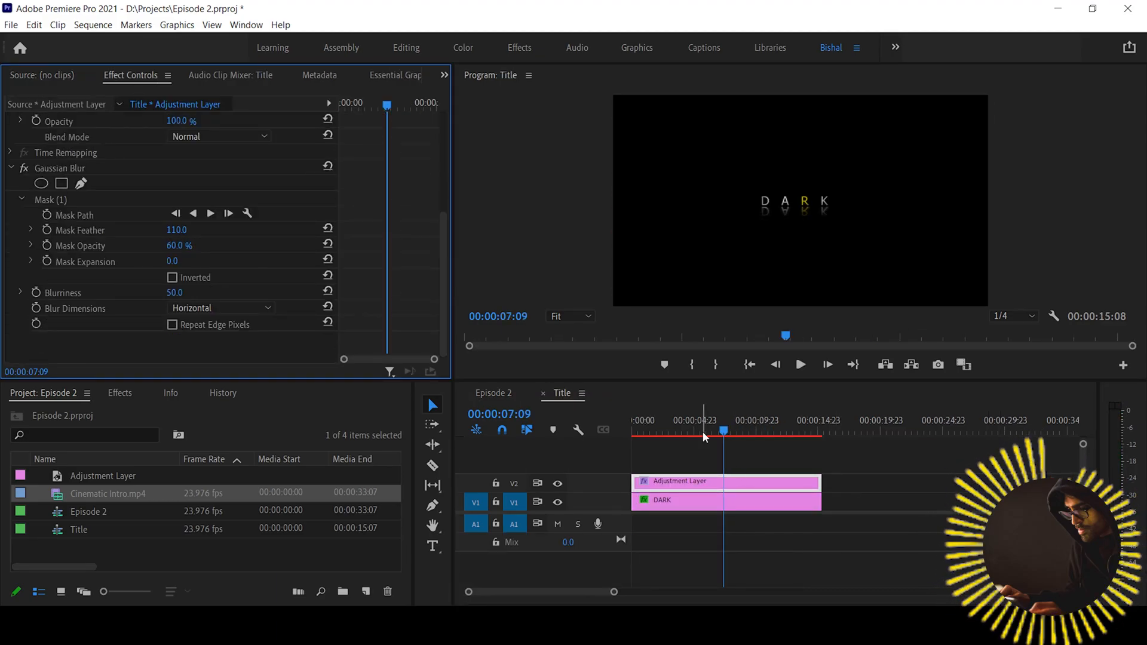
pyautogui.click(494, 392)
# Save the project and play back the Episode 2 sequence from its start
pyautogui.press('space')
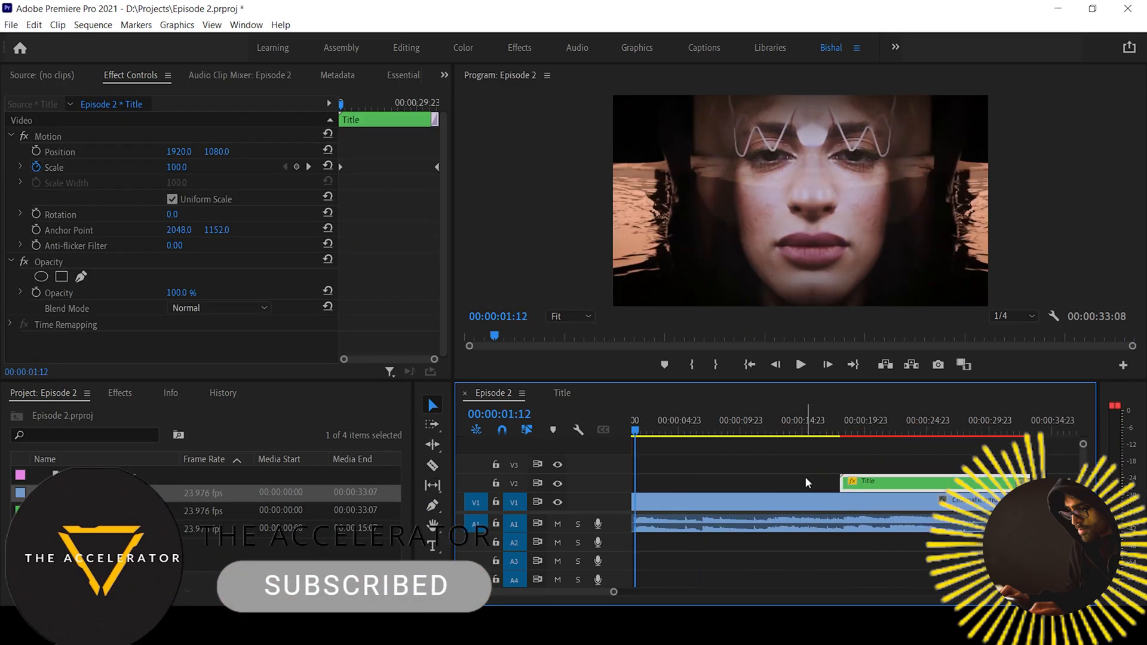
pyautogui.hotkey('ctrl', 's')
pyautogui.press('Home')
pyautogui.press('space')
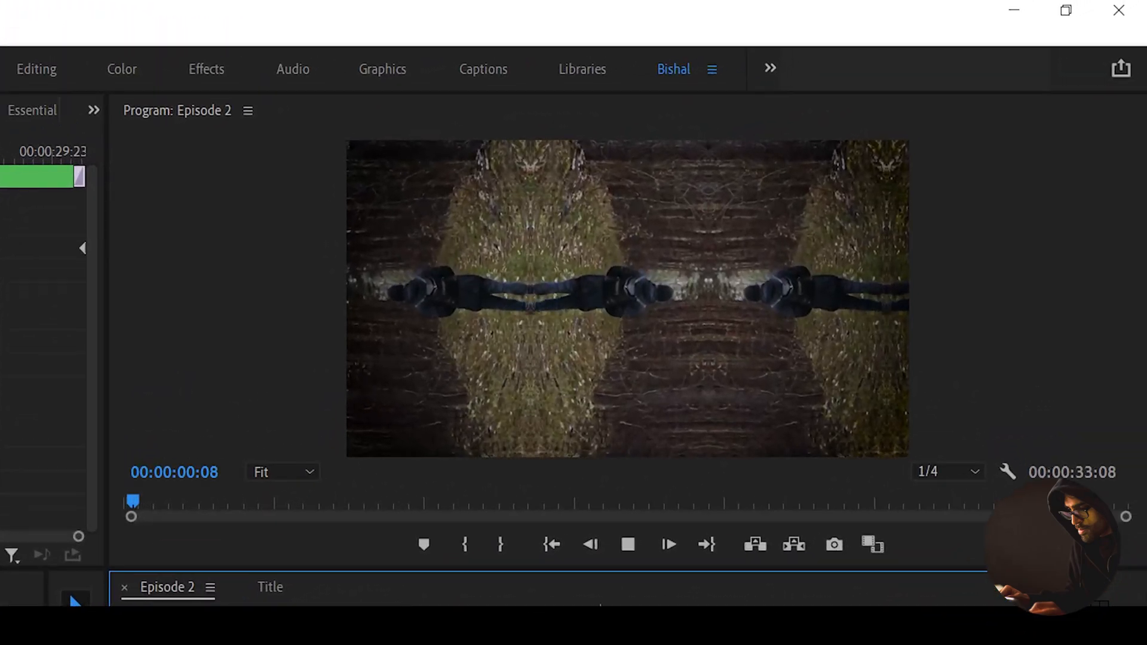